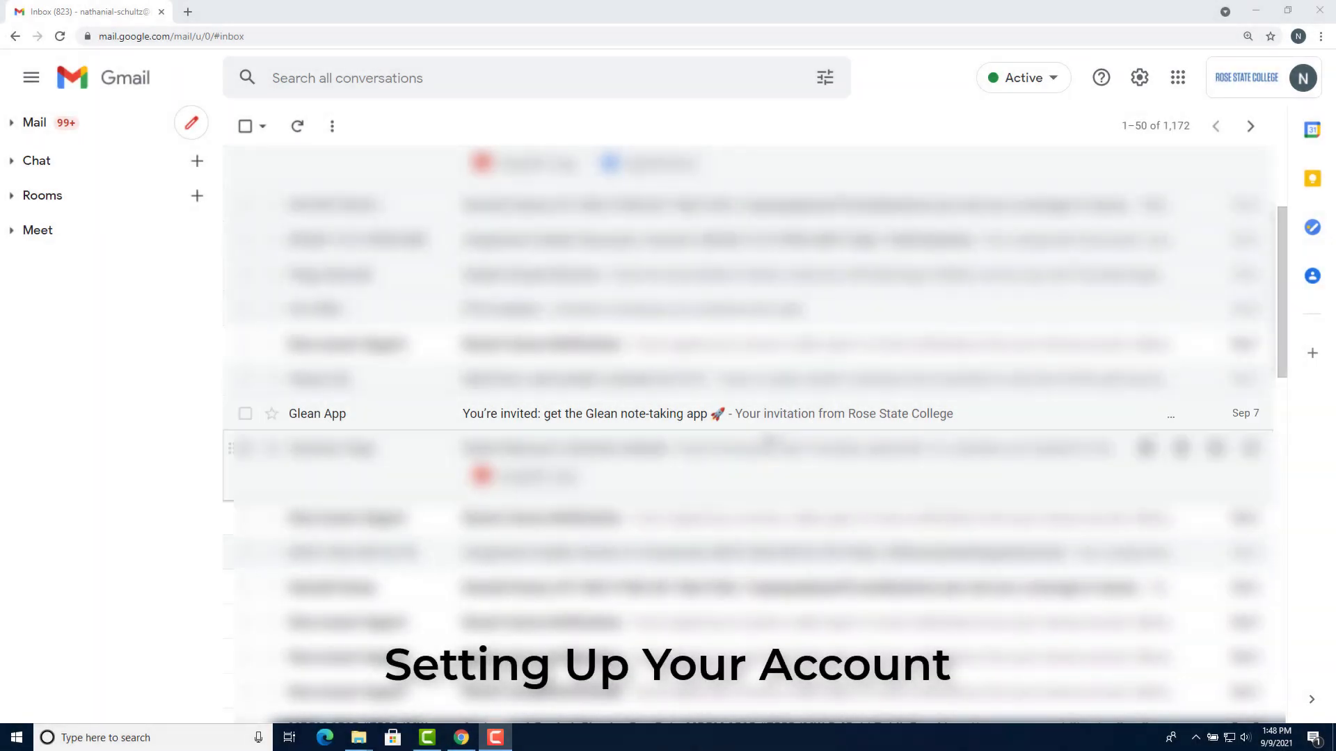
# Open the Glean invitation email, enter your full name and confirm it
pyautogui.click(759, 420)
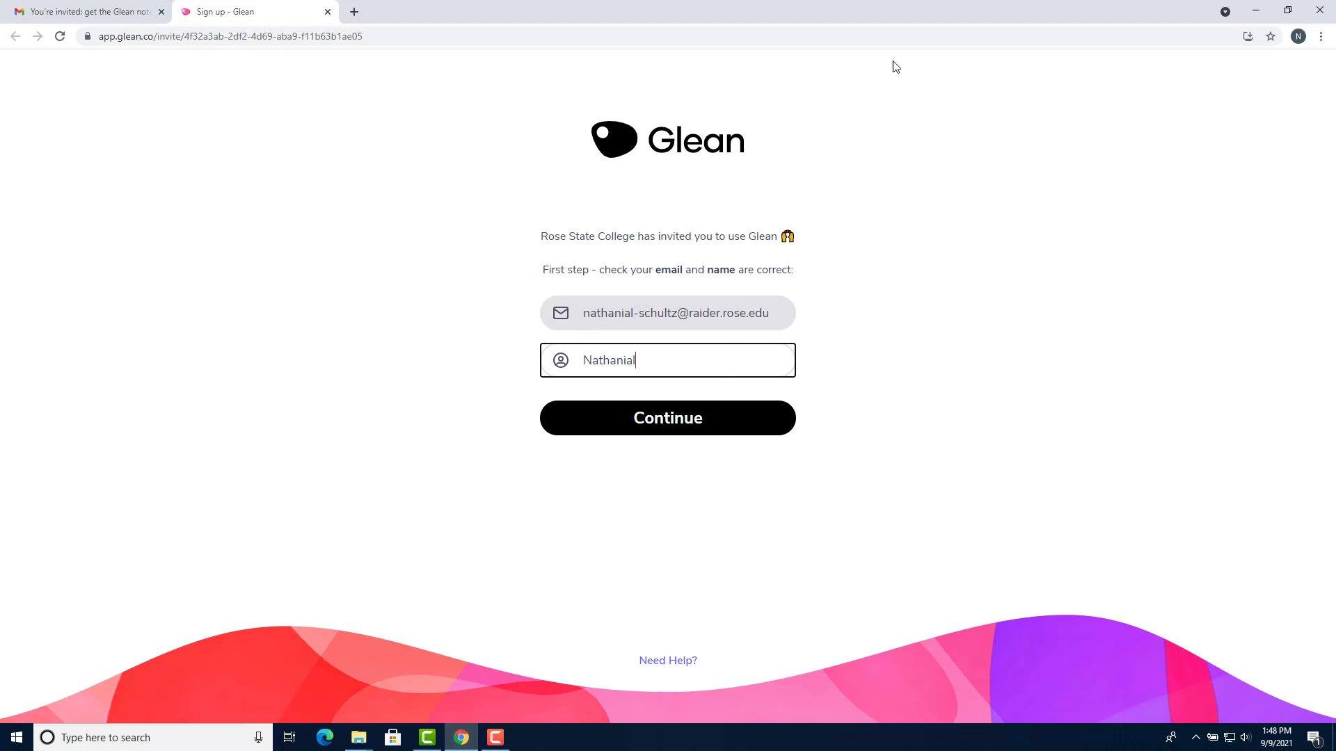
pyautogui.write('Schultz')
pyautogui.click(713, 421)
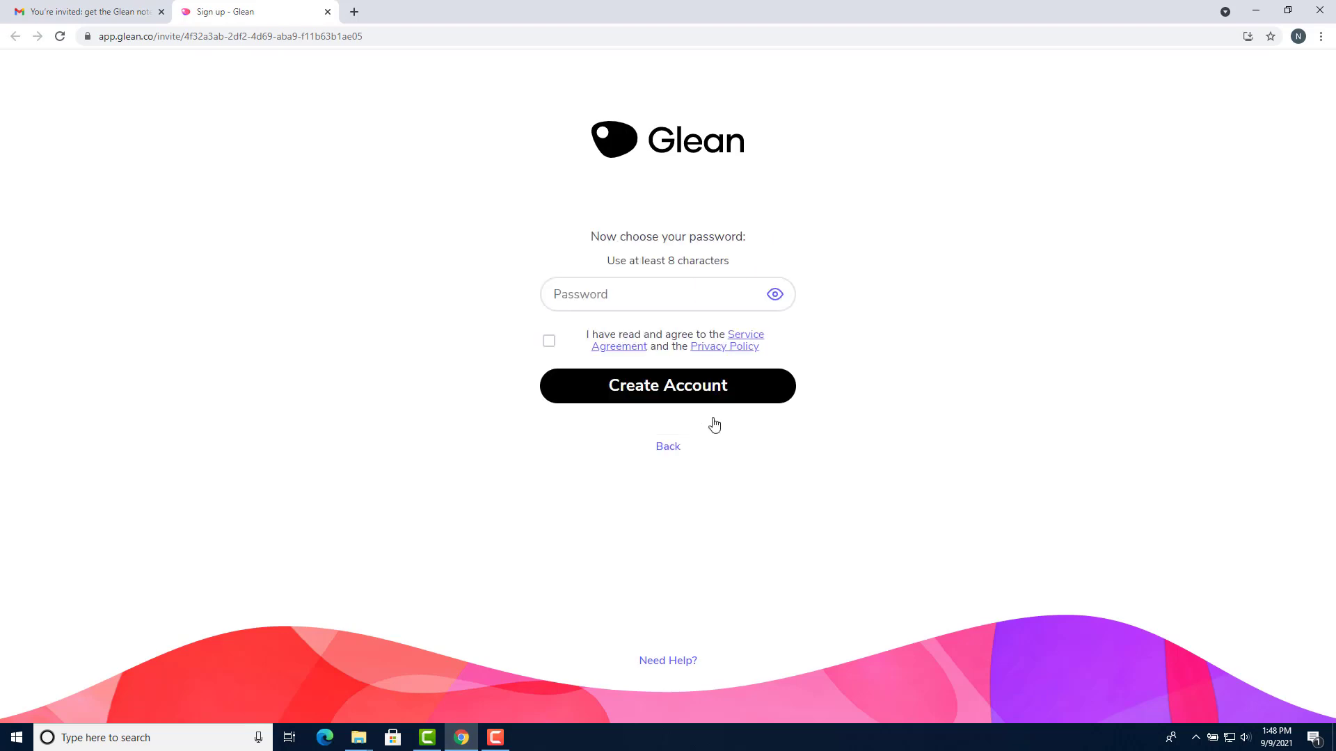
# Set a strong password, accept the terms, create the account and skip the intro video
pyautogui.click(717, 294)
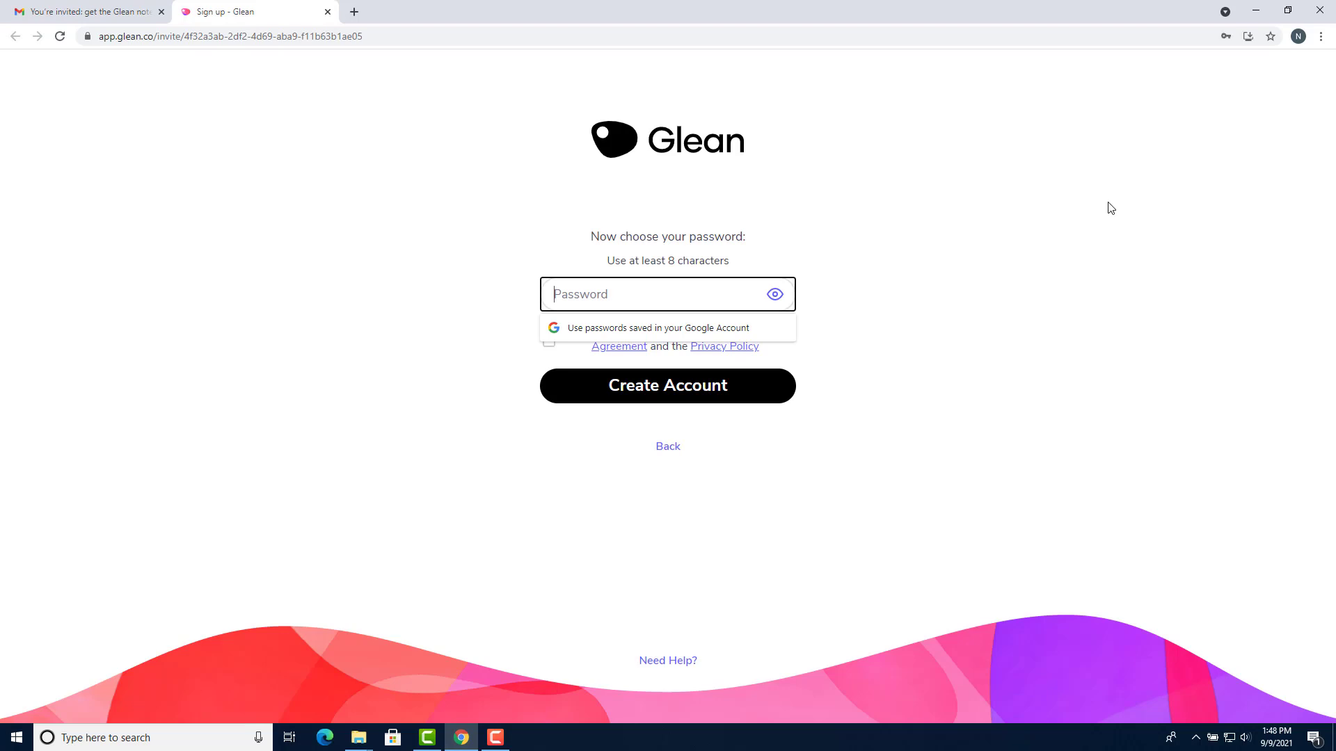
pyautogui.write('•••••••••••••')
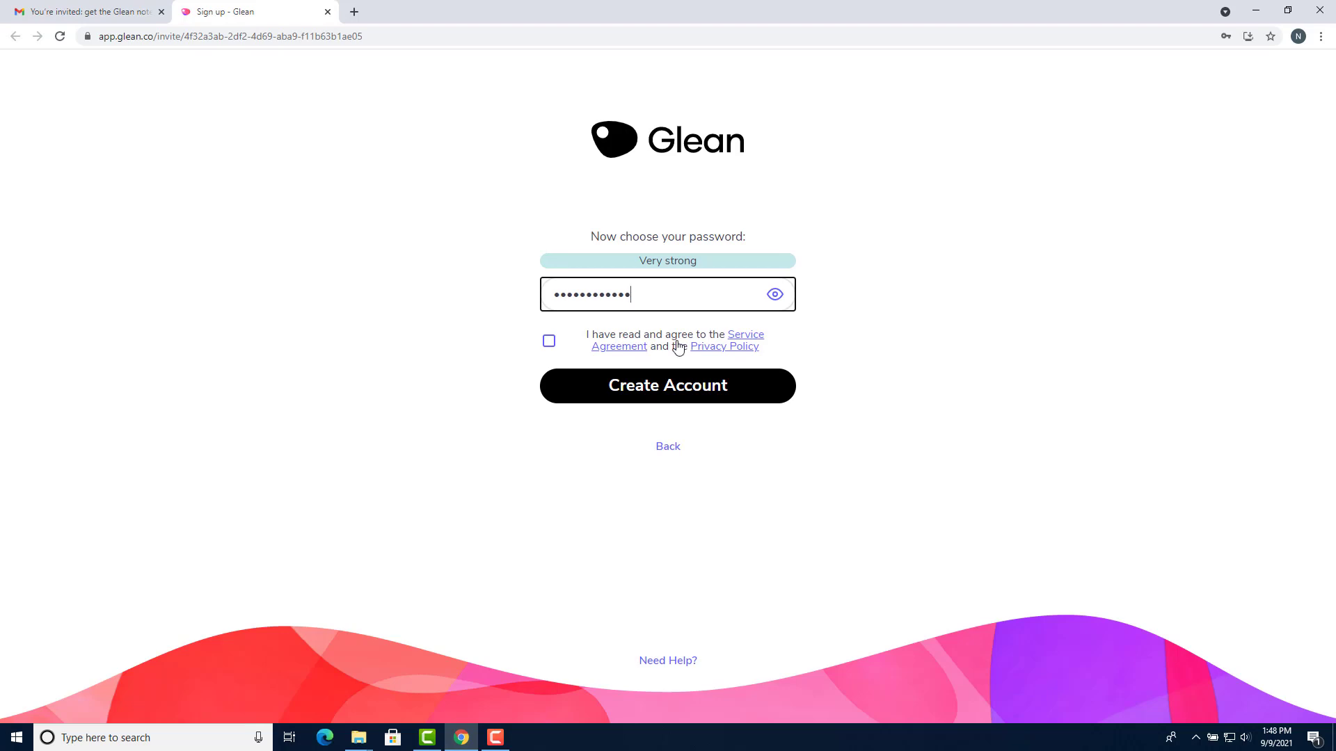
pyautogui.click(673, 345)
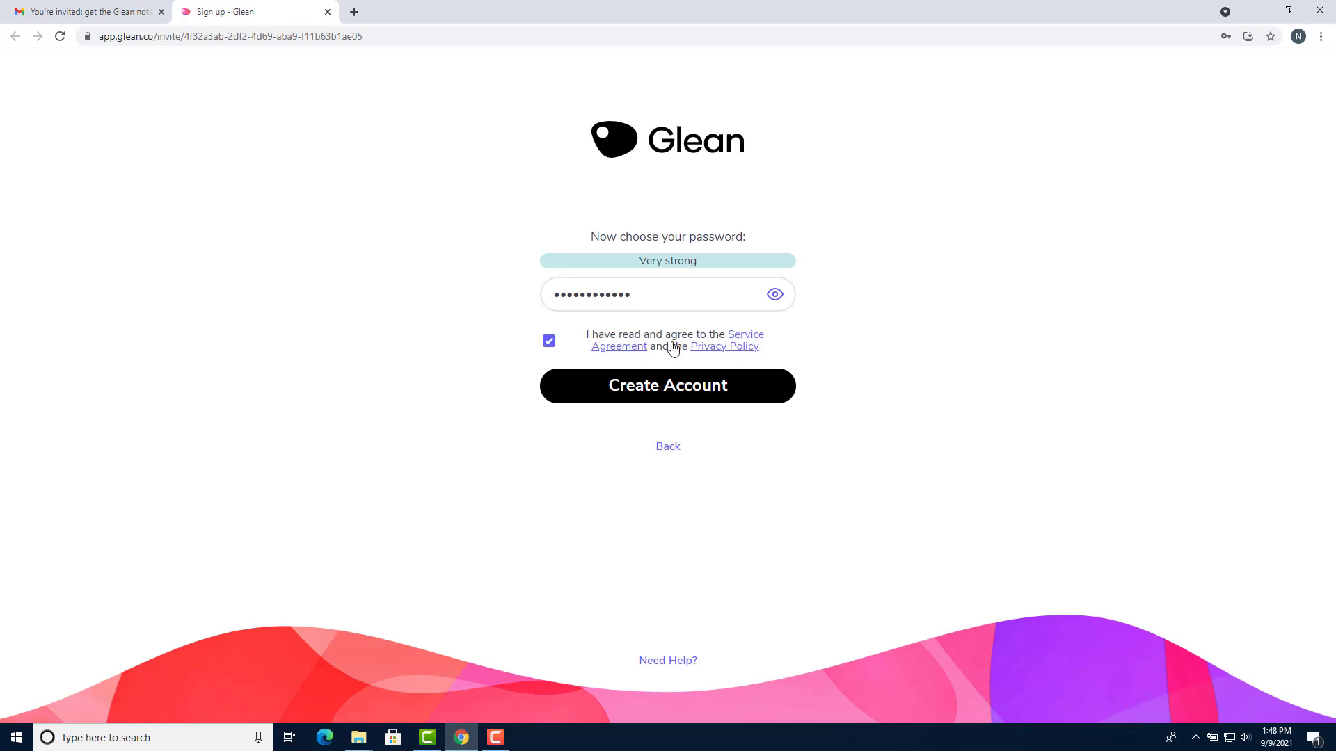
pyautogui.click(661, 382)
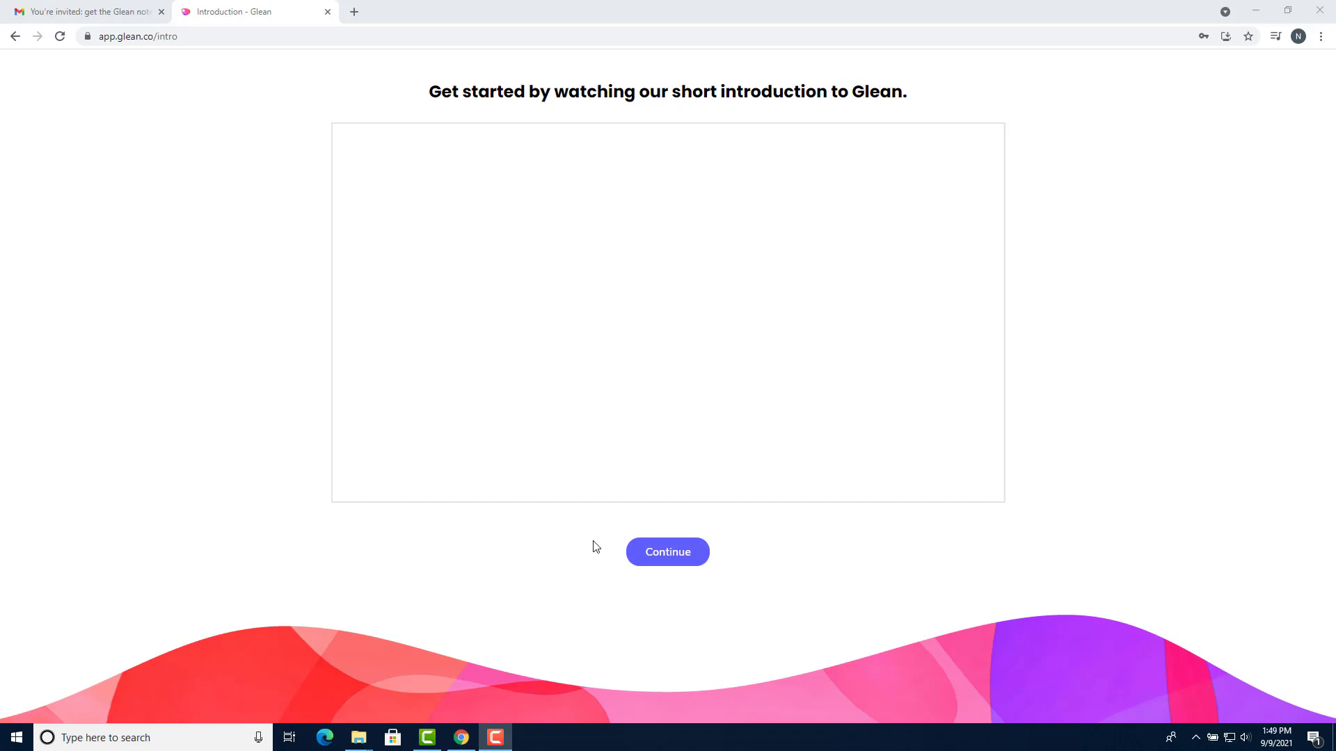
pyautogui.click(678, 556)
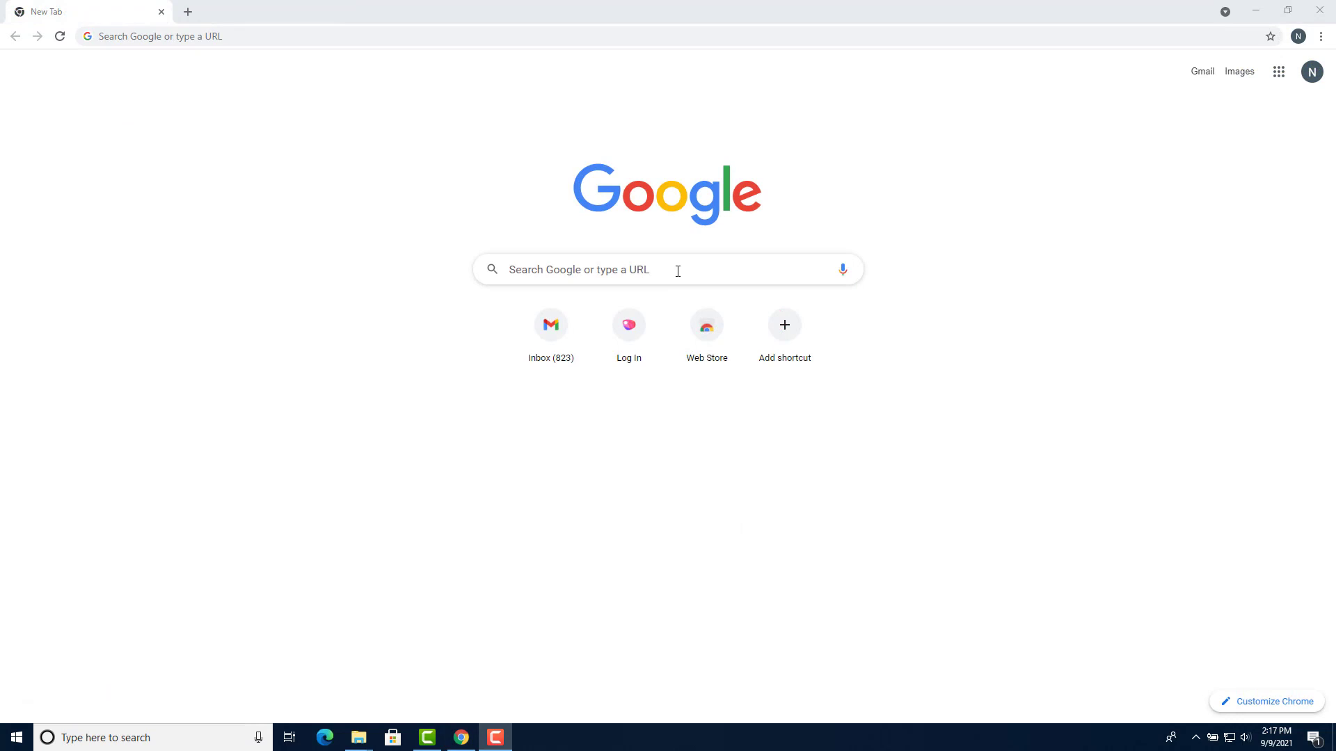
# Go to app.glean.co and log in with the account's email and password
pyautogui.click(666, 268)
pyautogui.write('a')
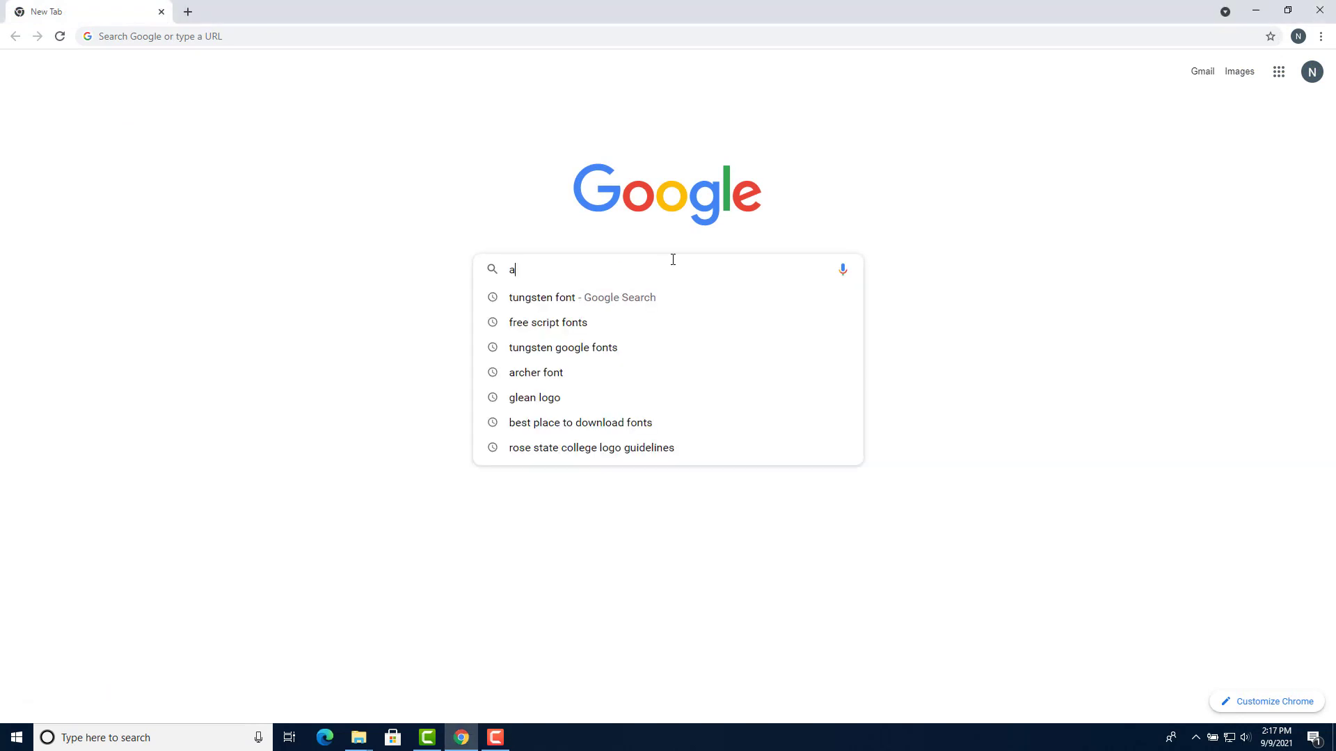
pyautogui.write('pp.glean.')
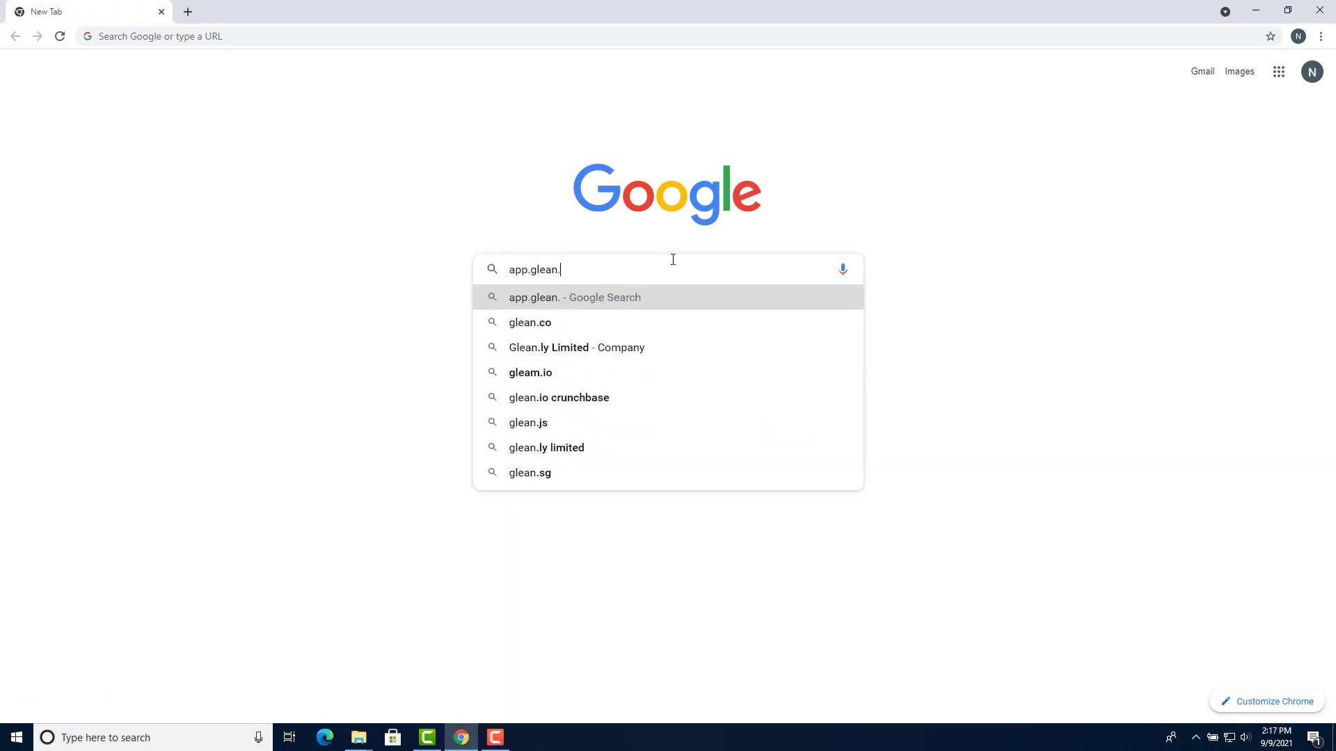
pyautogui.write('co')
pyautogui.press('Return')
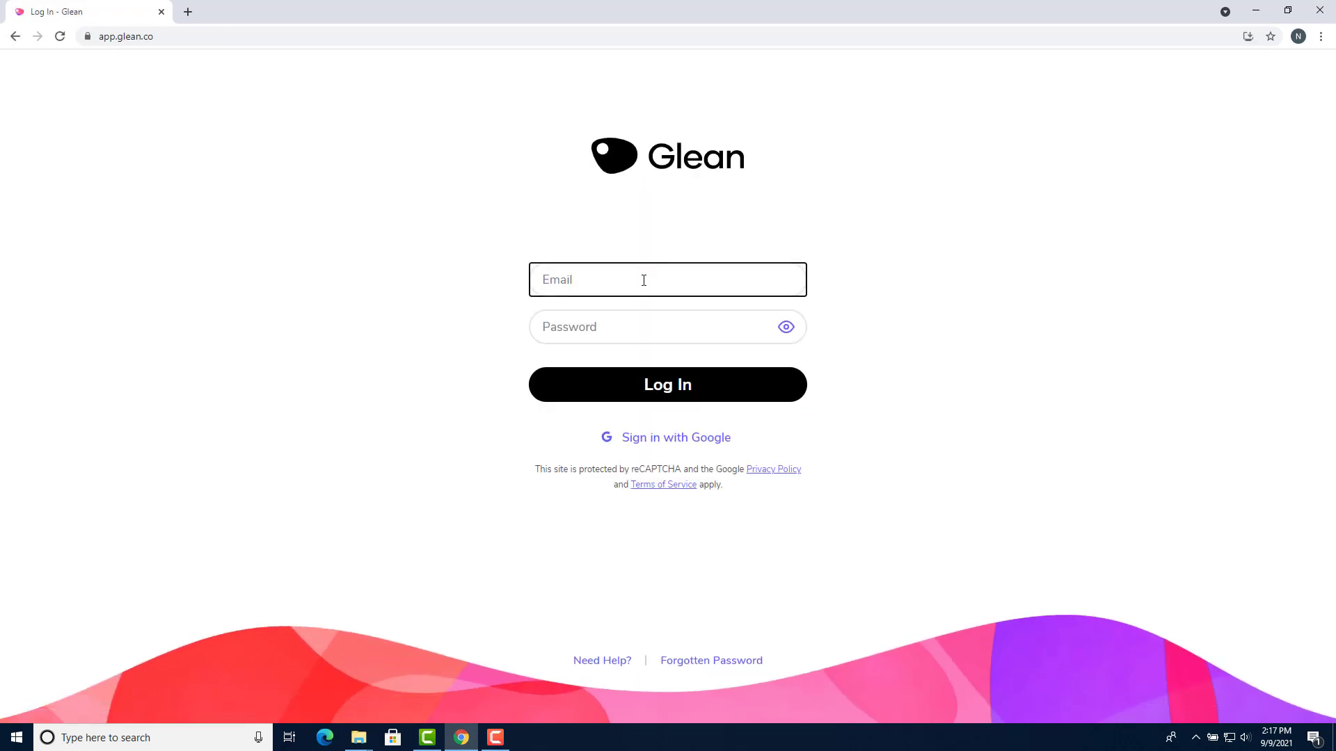
pyautogui.press('Tab')
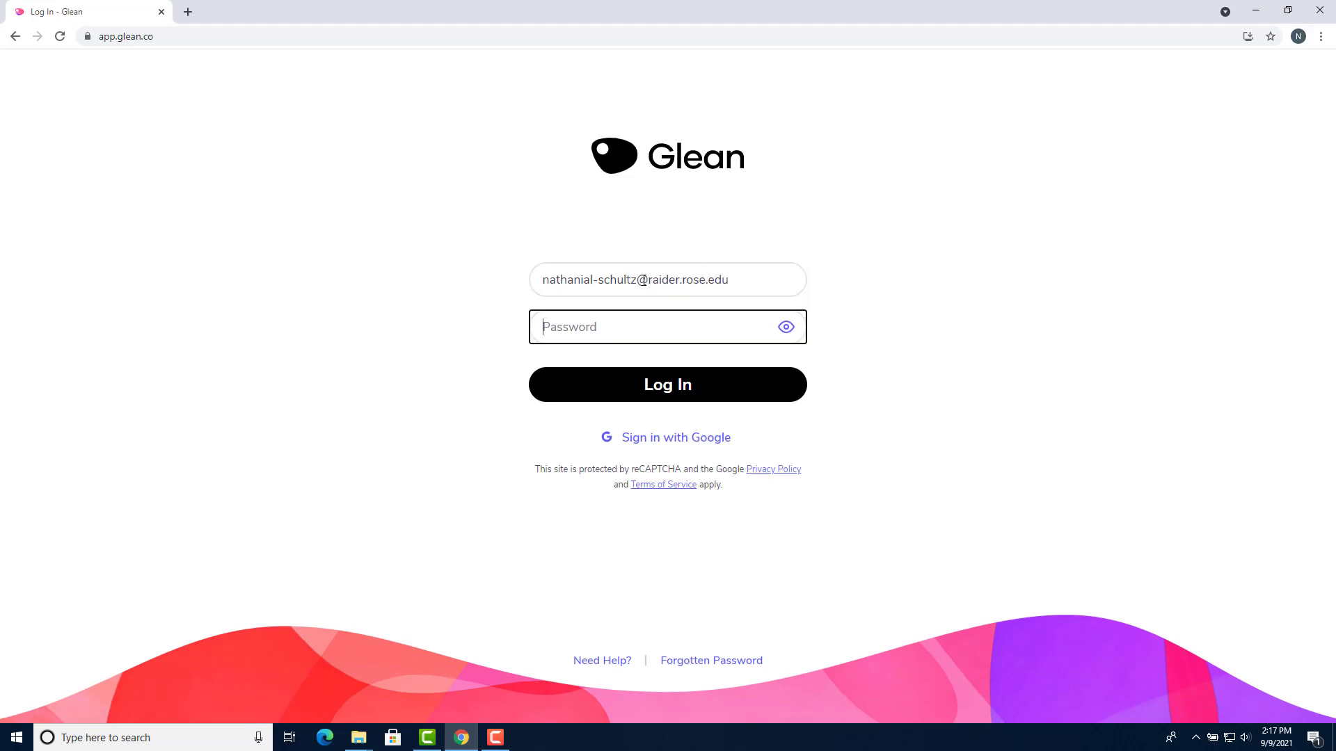
pyautogui.write('•')
pyautogui.click(624, 385)
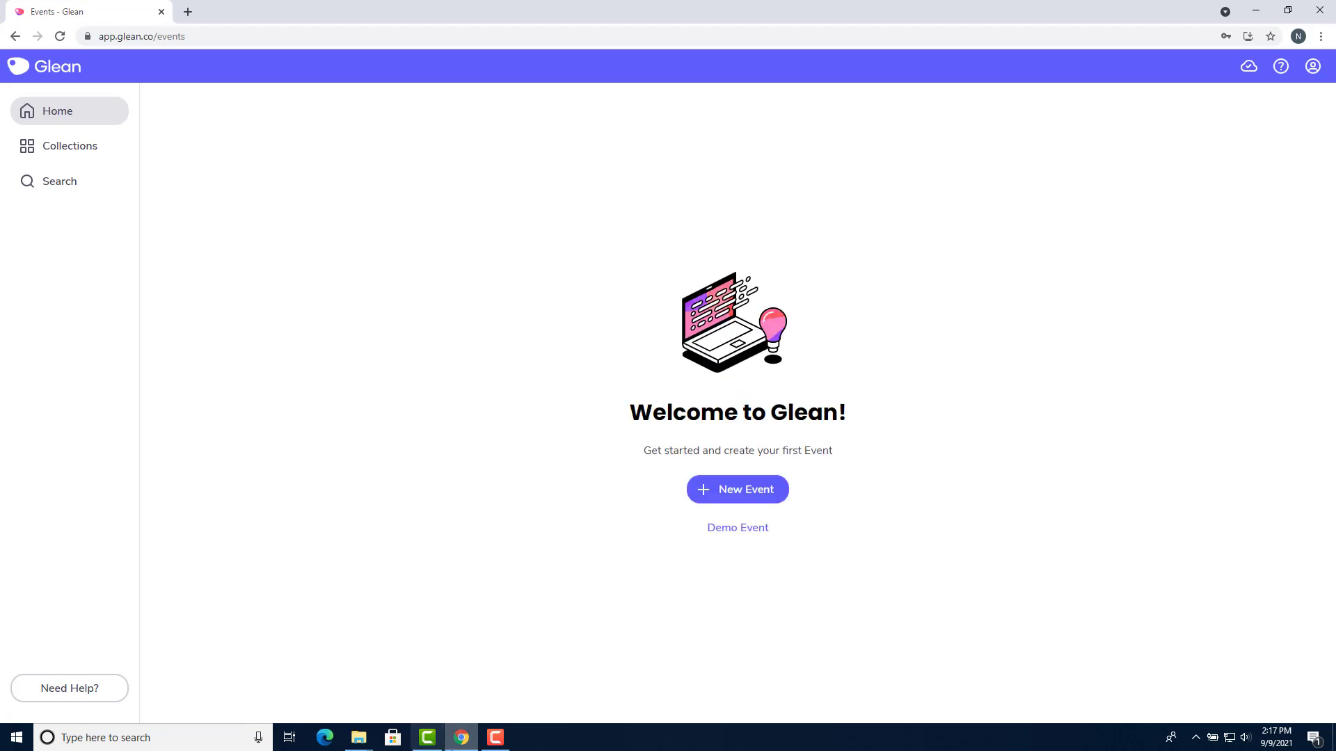
# Create a new Untitled Event from the Glean Home page
pyautogui.click(495, 737)
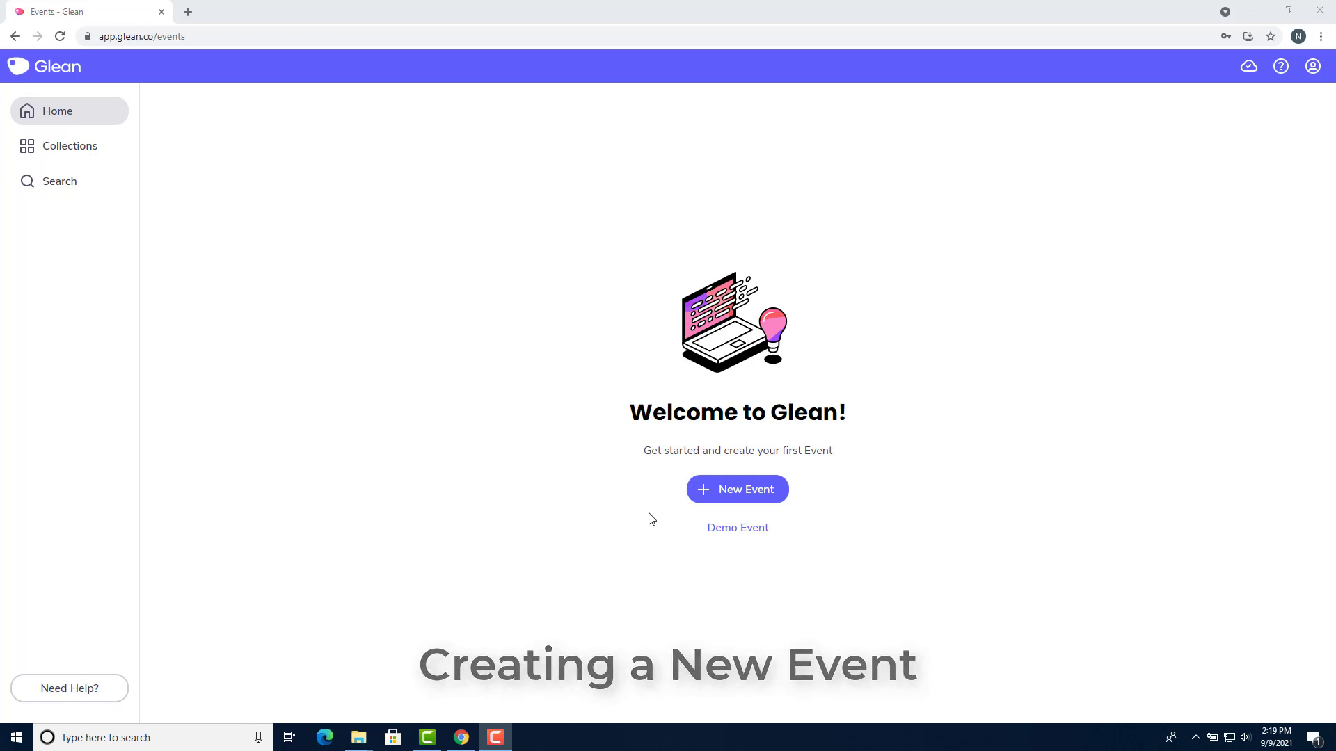
pyautogui.click(736, 484)
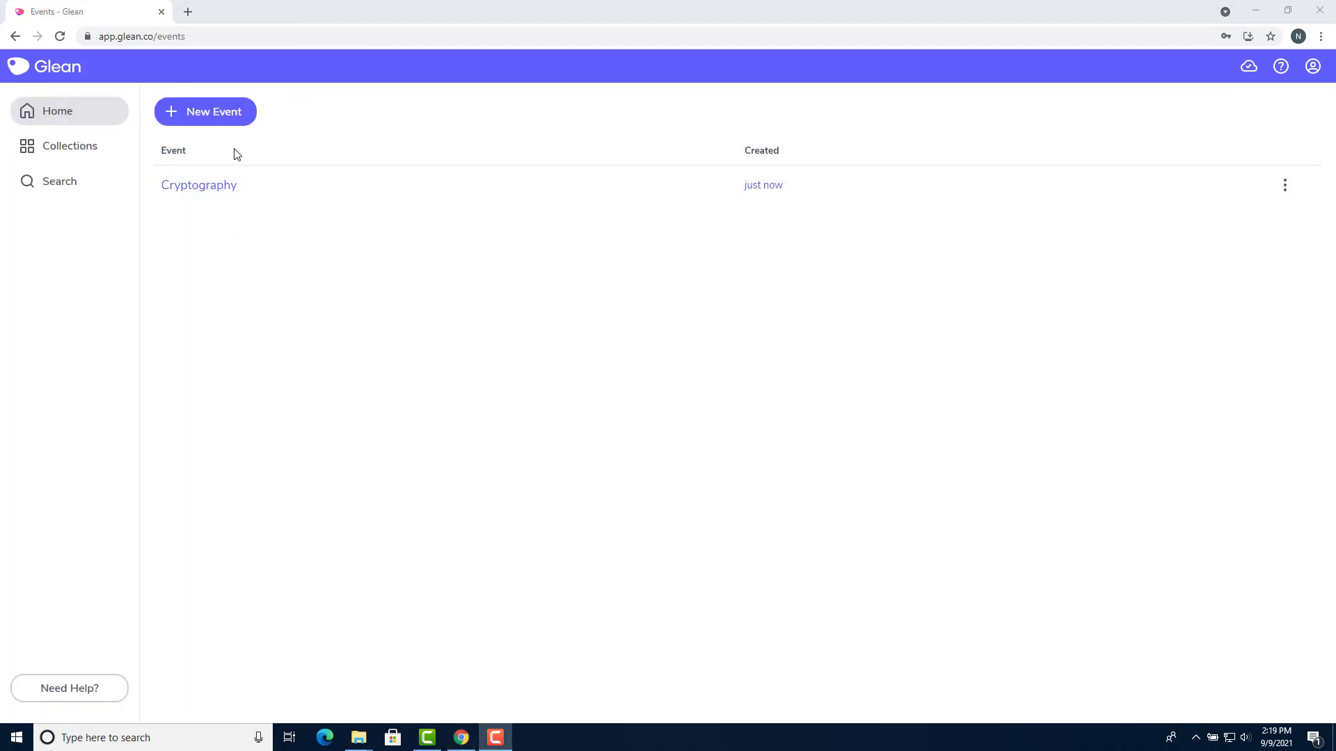
pyautogui.click(229, 109)
pyautogui.click(230, 109)
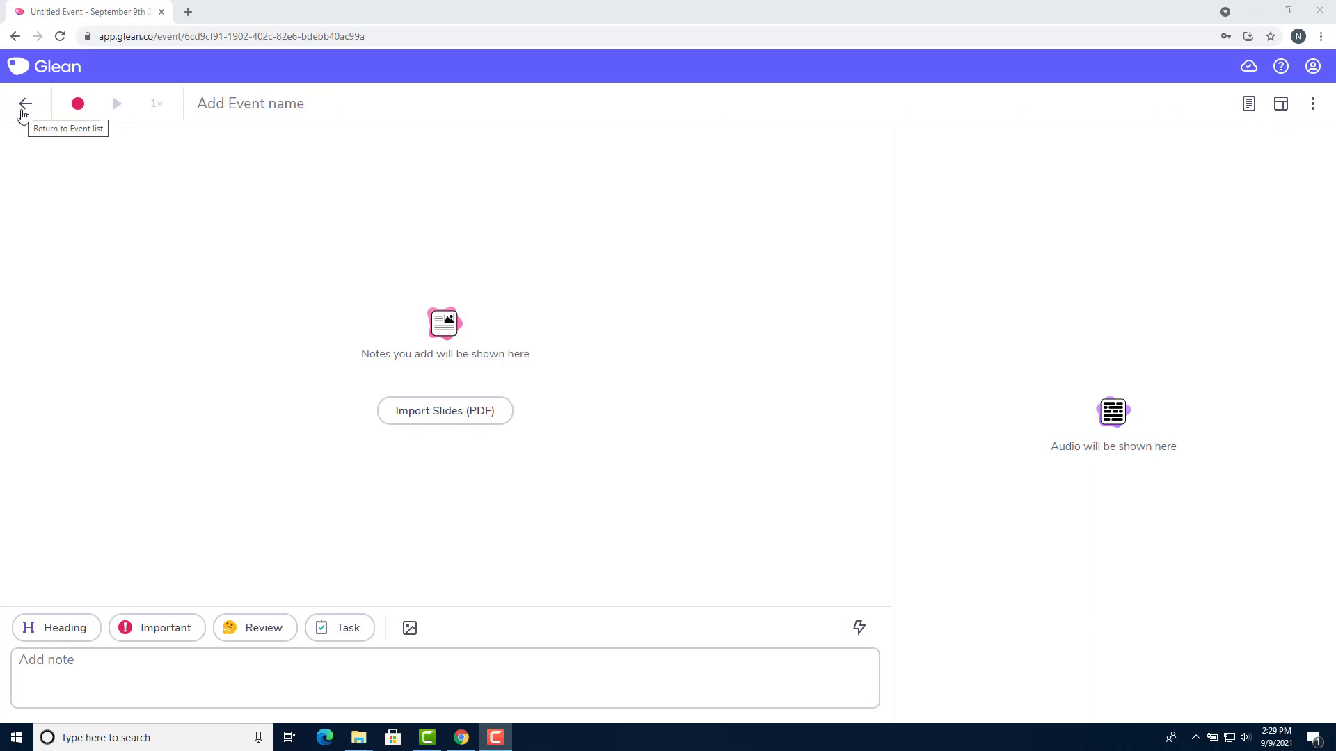
# Name the event 'Index of Coincidence'
pyautogui.click(23, 111)
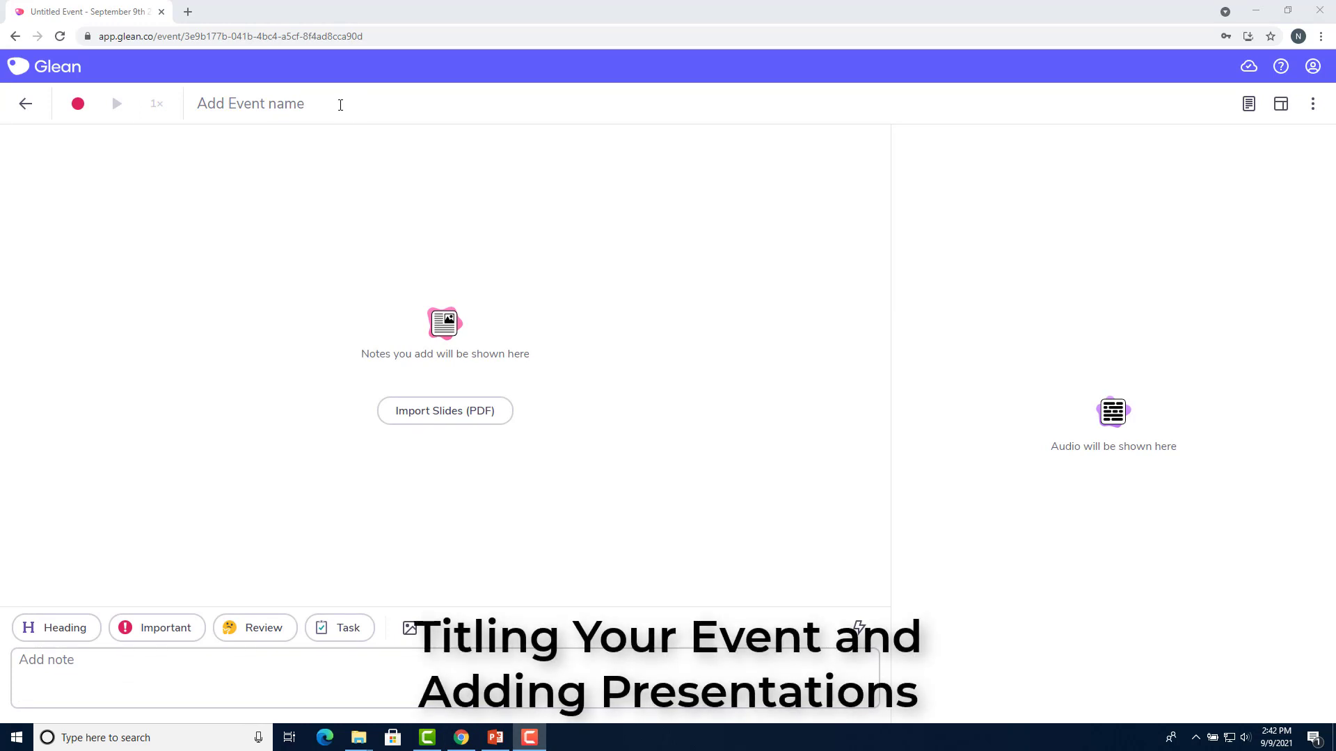
pyautogui.click(340, 104)
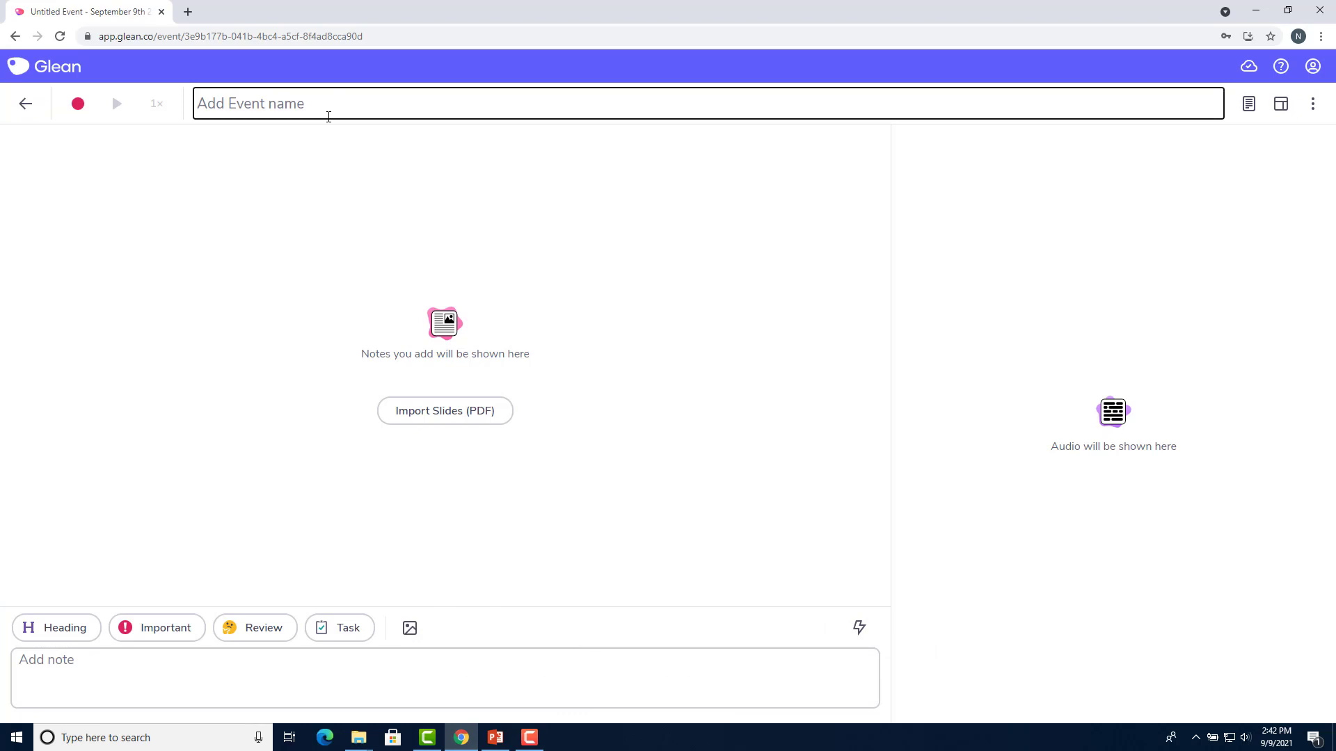
pyautogui.write('Index of Coi')
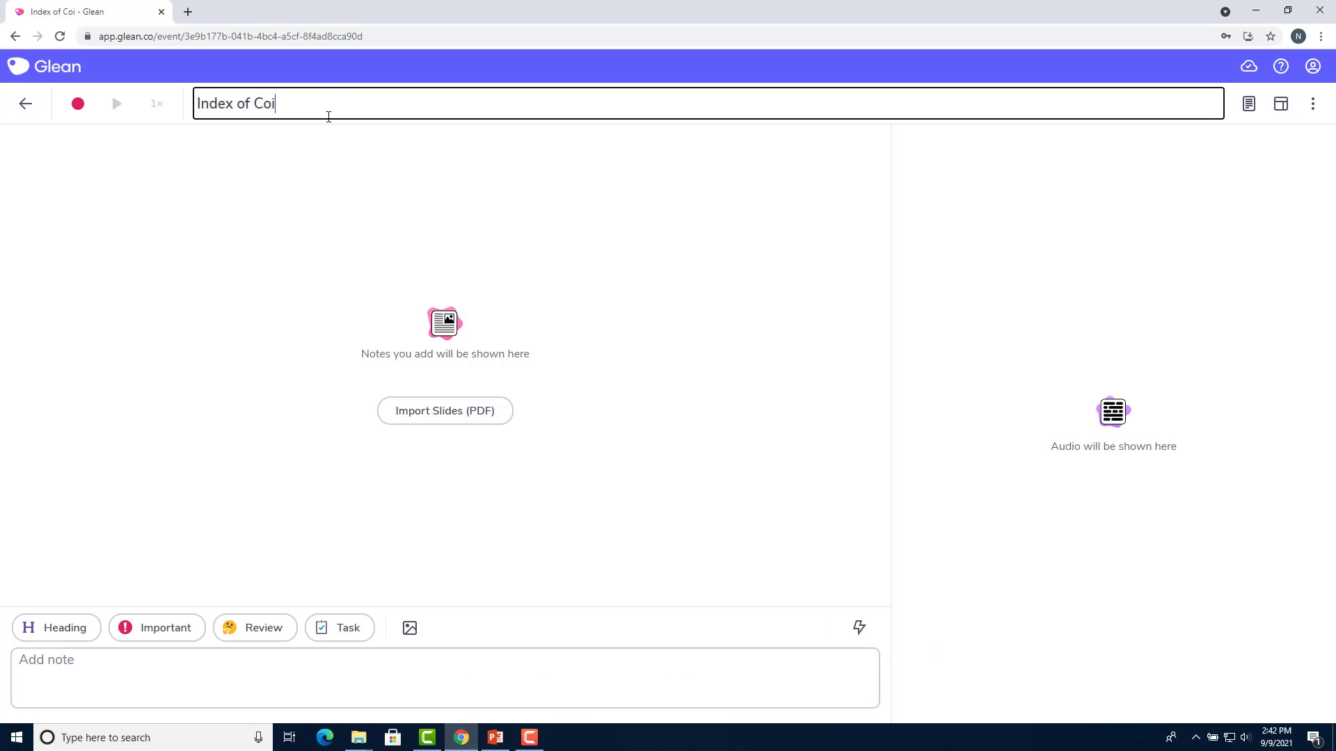
pyautogui.write('ncidence')
pyautogui.press('Return')
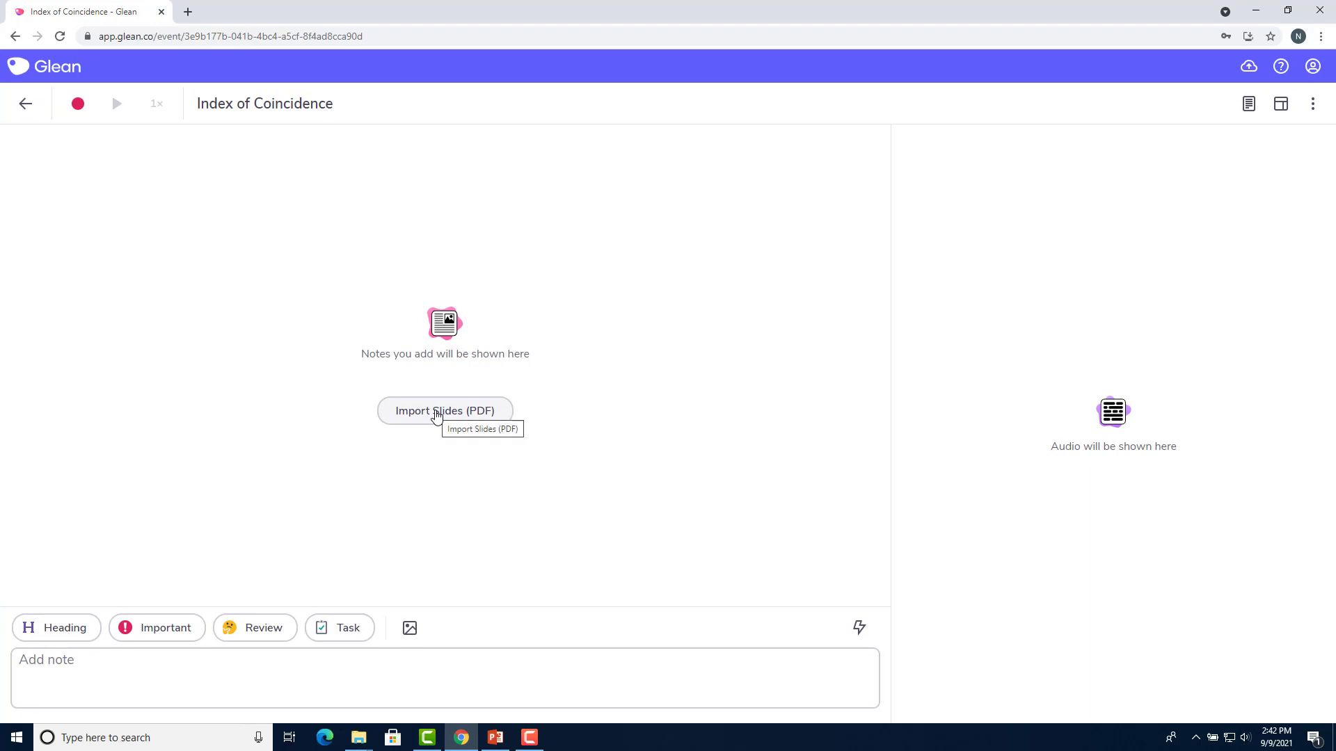
# Import the CIT2563-Lec03-Index-of-Coincidence PDF from Downloads as the event's slides
pyautogui.click(436, 415)
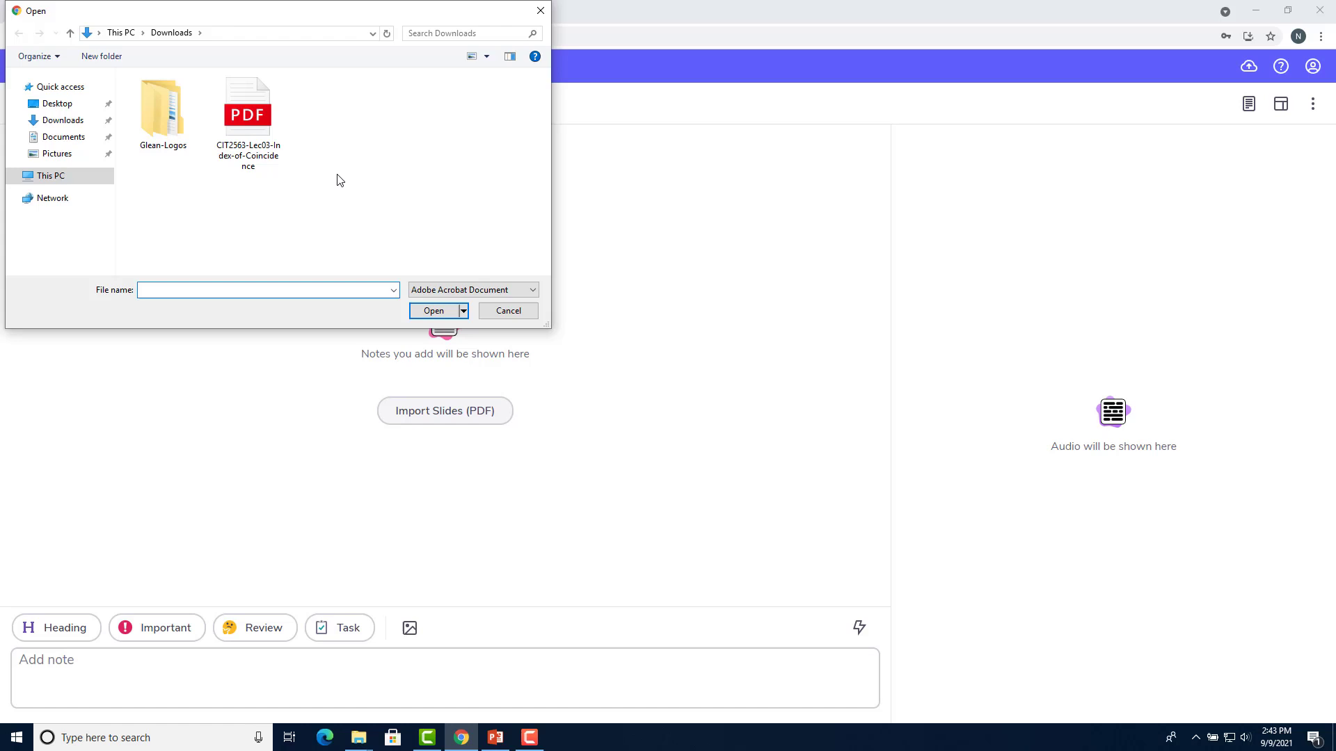
pyautogui.click(264, 135)
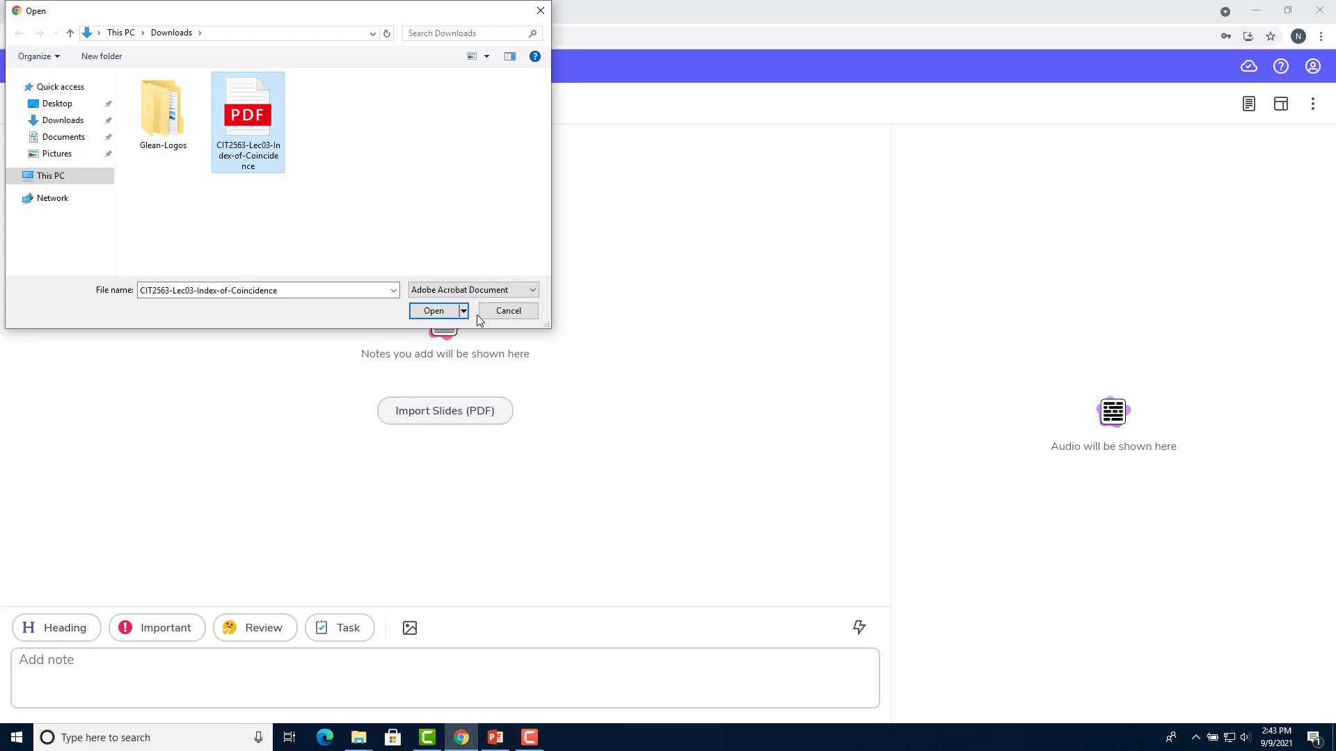
pyautogui.click(426, 313)
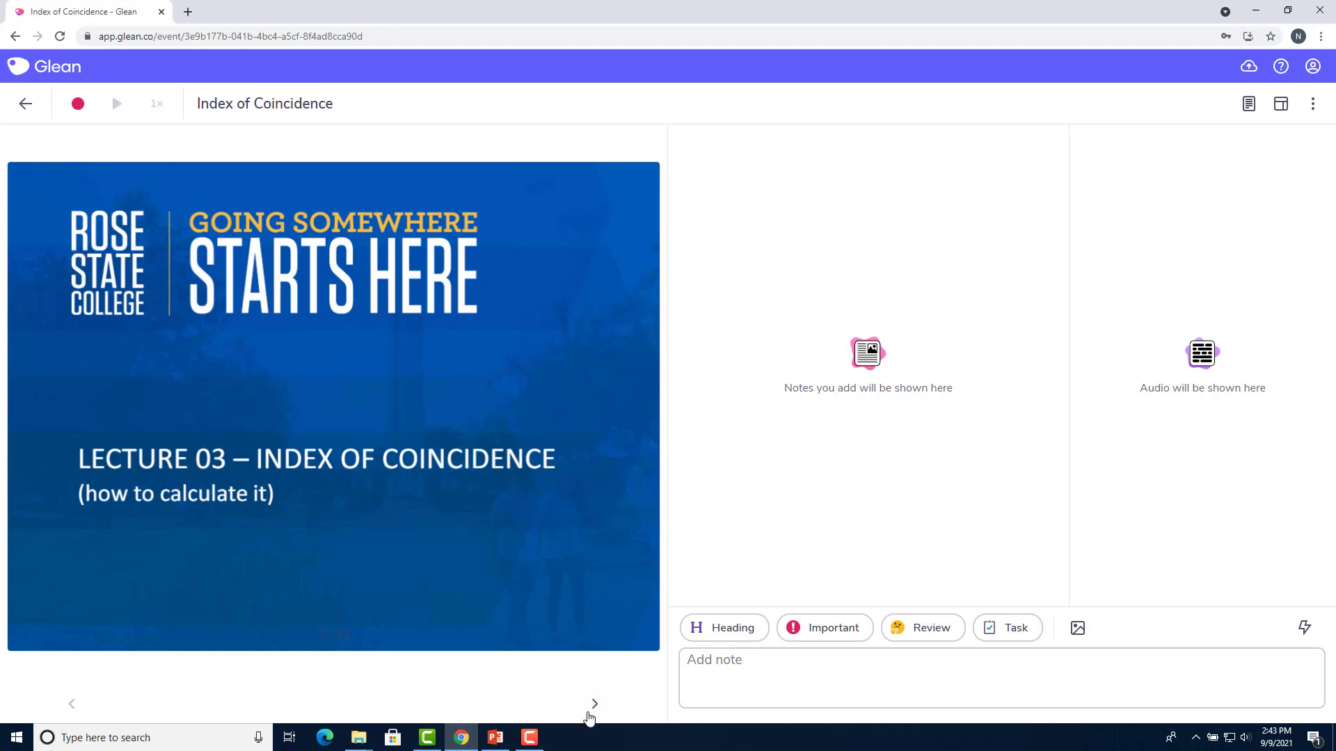
pyautogui.click(593, 704)
pyautogui.click(589, 715)
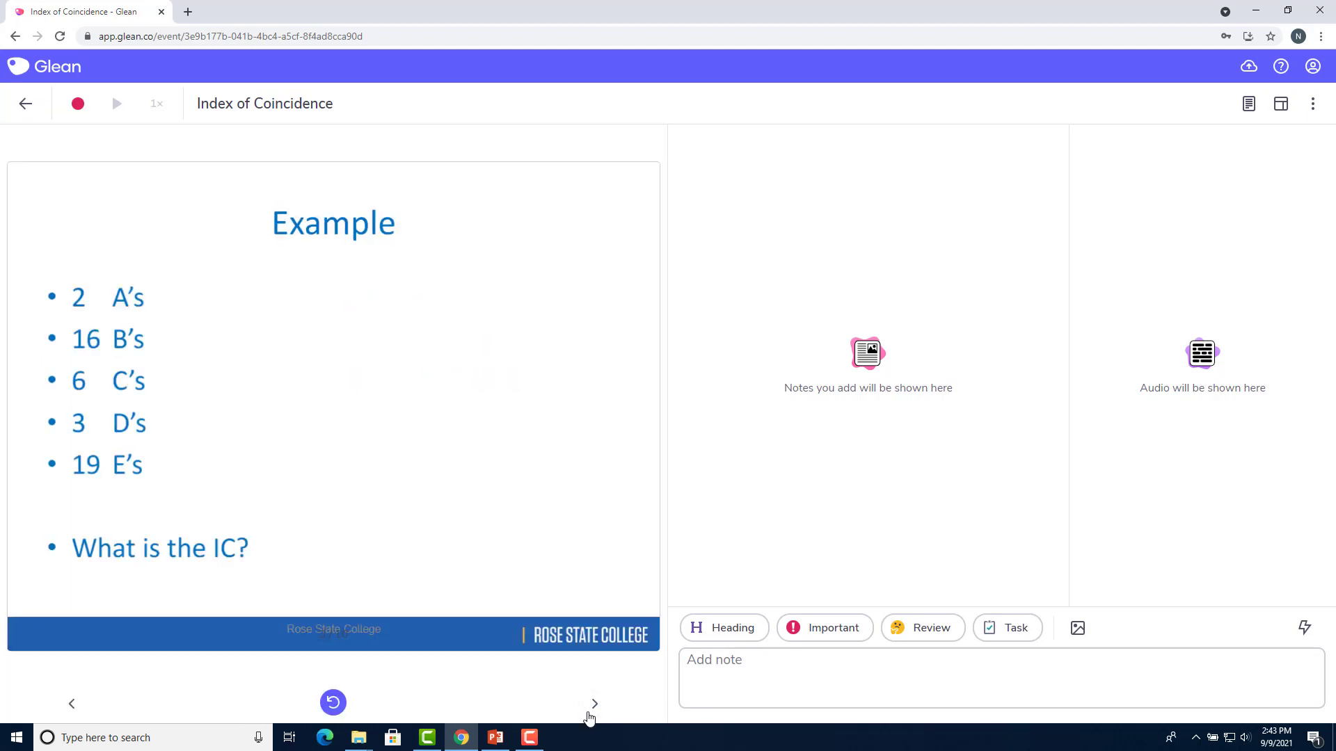
pyautogui.click(588, 715)
pyautogui.click(74, 708)
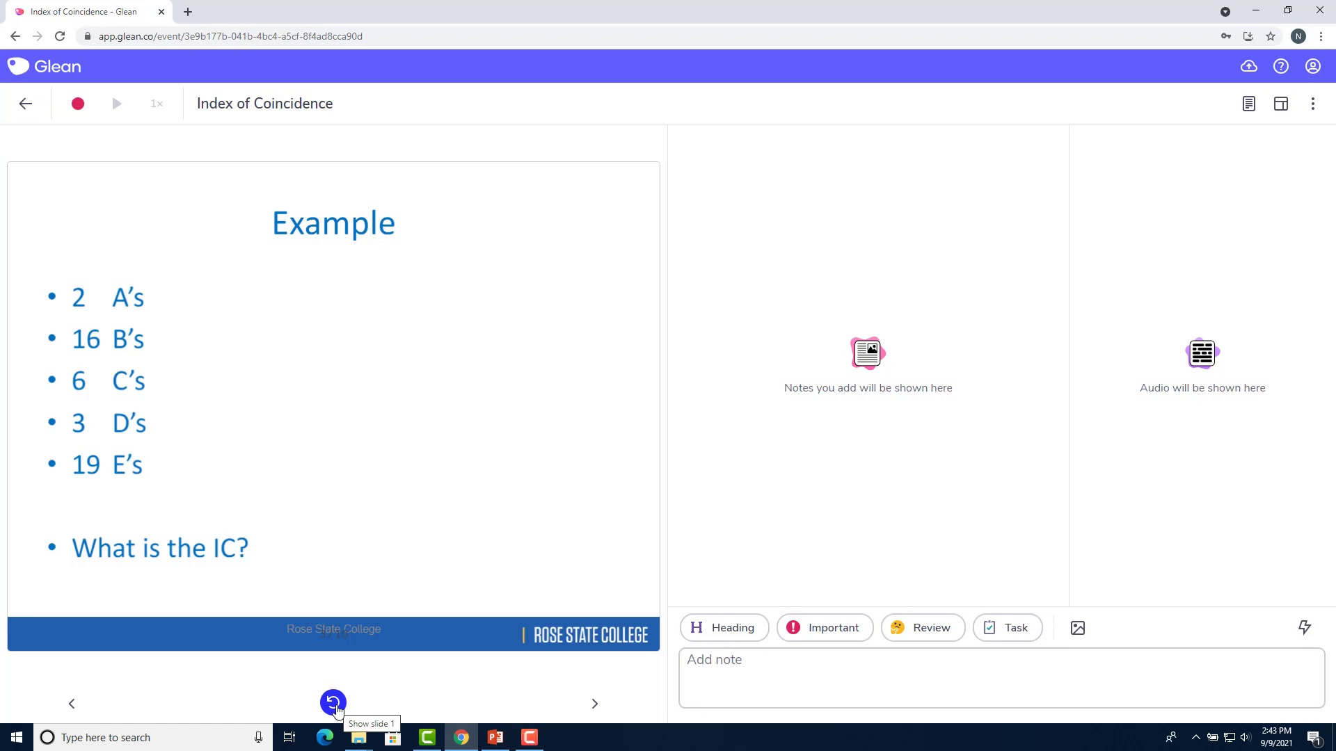
pyautogui.click(333, 702)
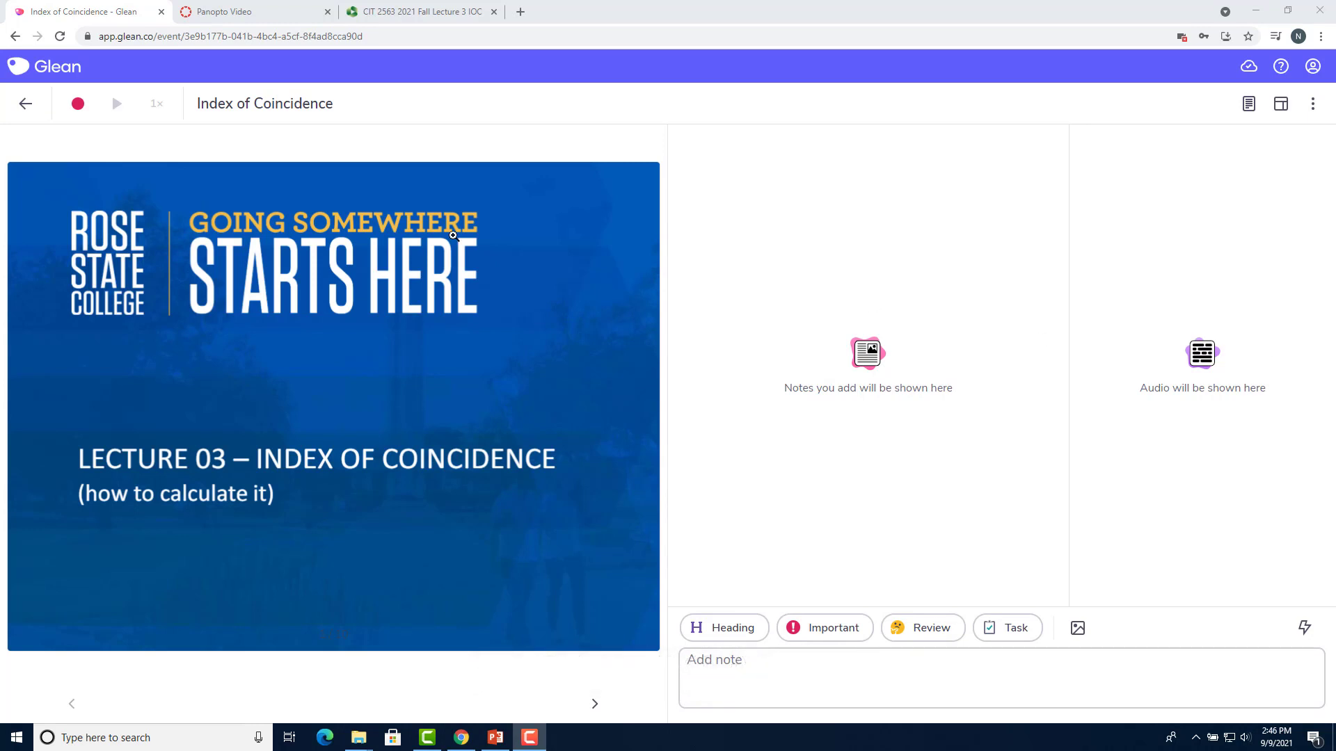
# Start an in-person recording from the microphone and allow microphone access
pyautogui.click(79, 110)
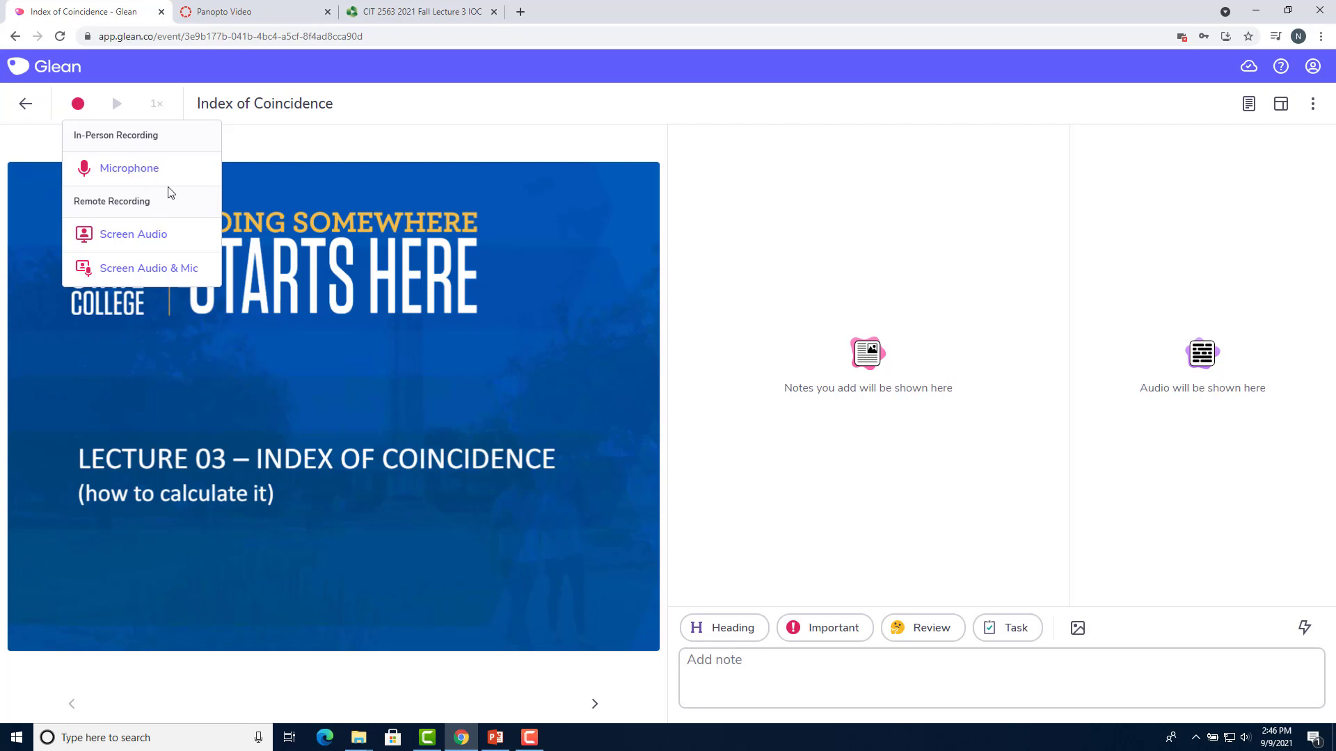
pyautogui.click(154, 172)
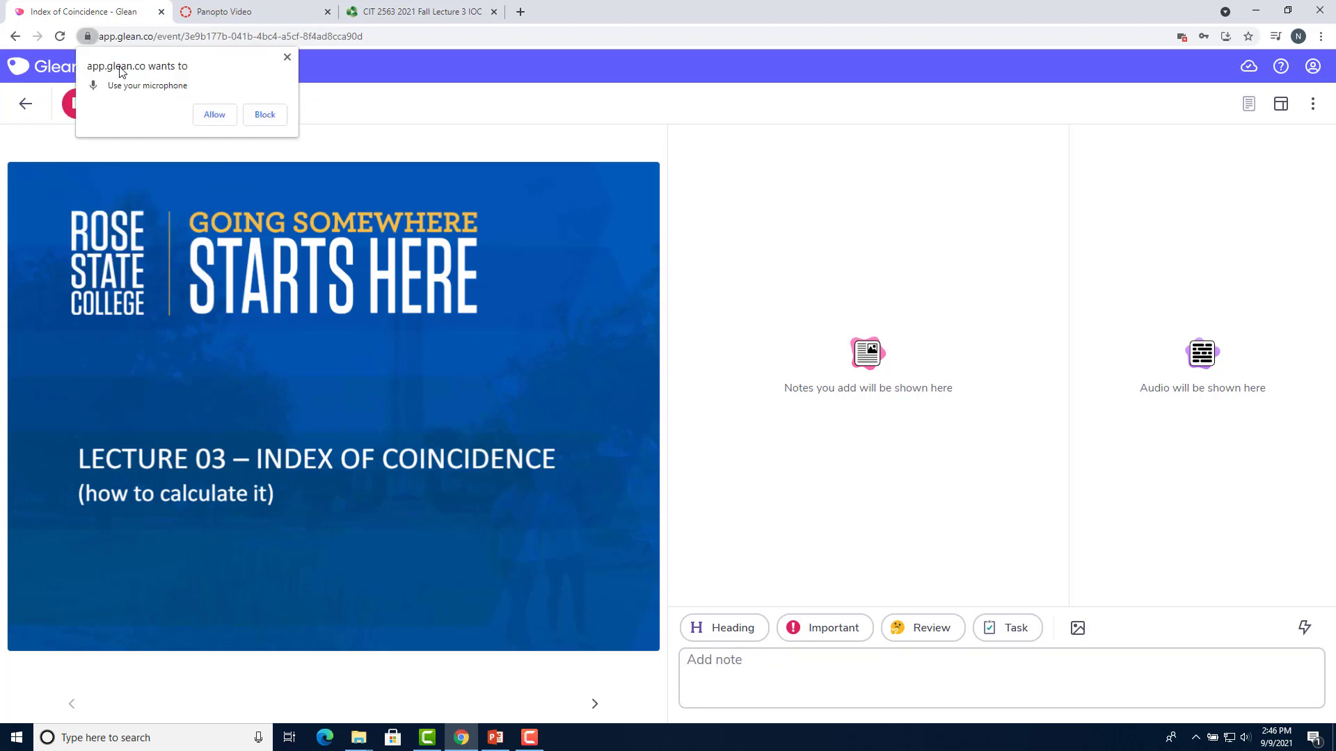
pyautogui.click(215, 116)
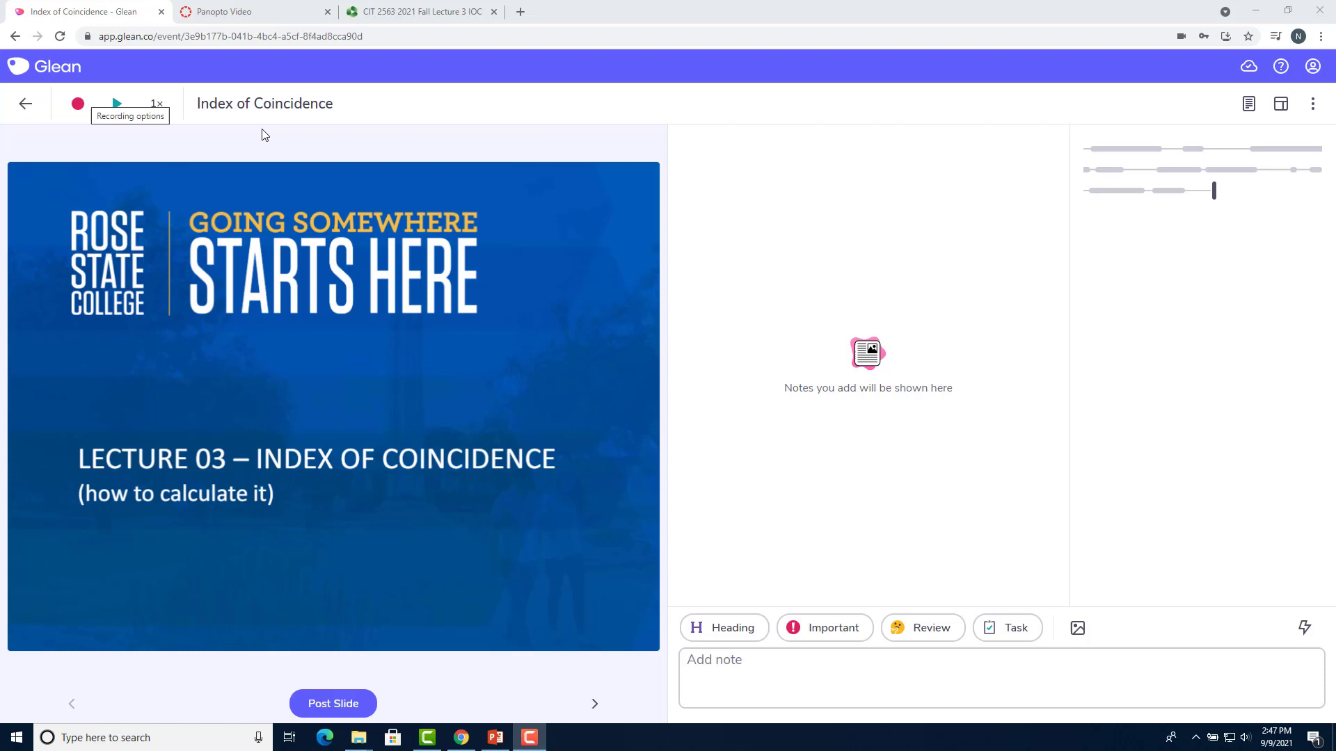
# Record screen audio by sharing the CIT 2563 Lecture 3 IOC Chrome tab with its audio
pyautogui.click(79, 106)
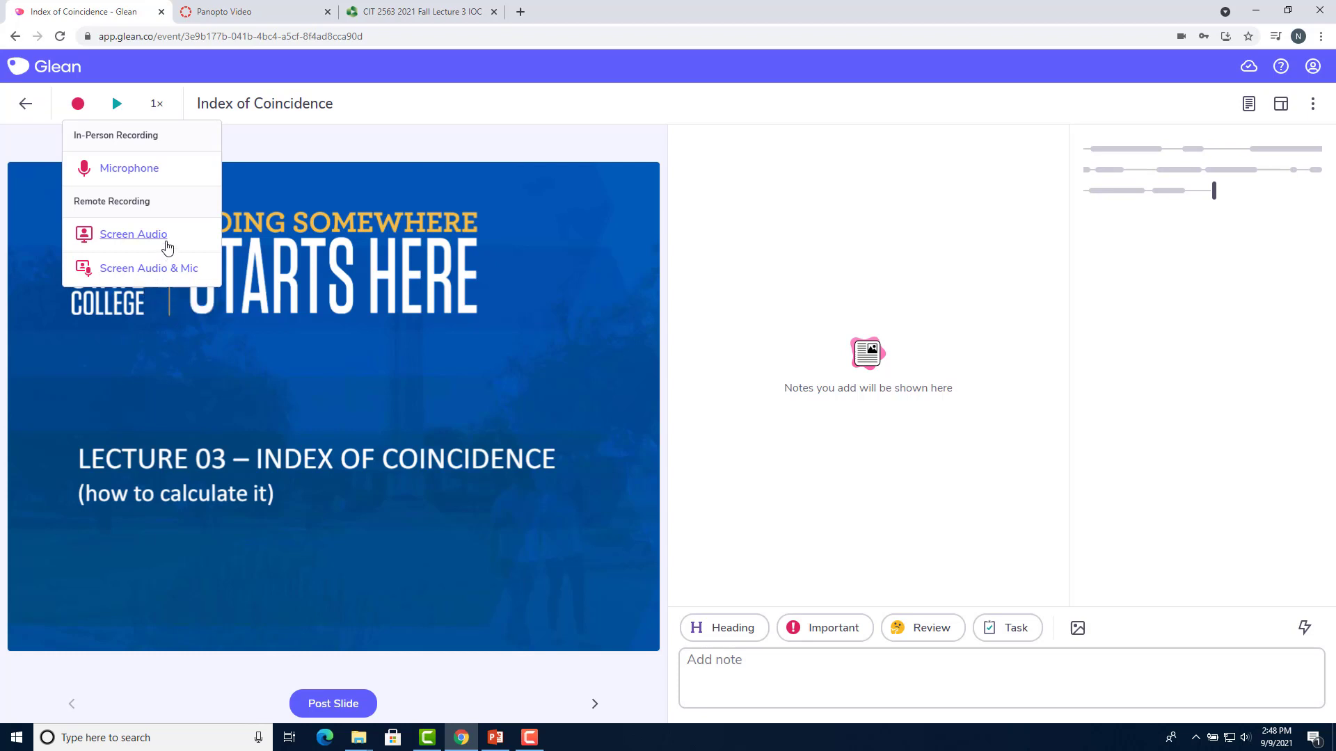
pyautogui.click(169, 247)
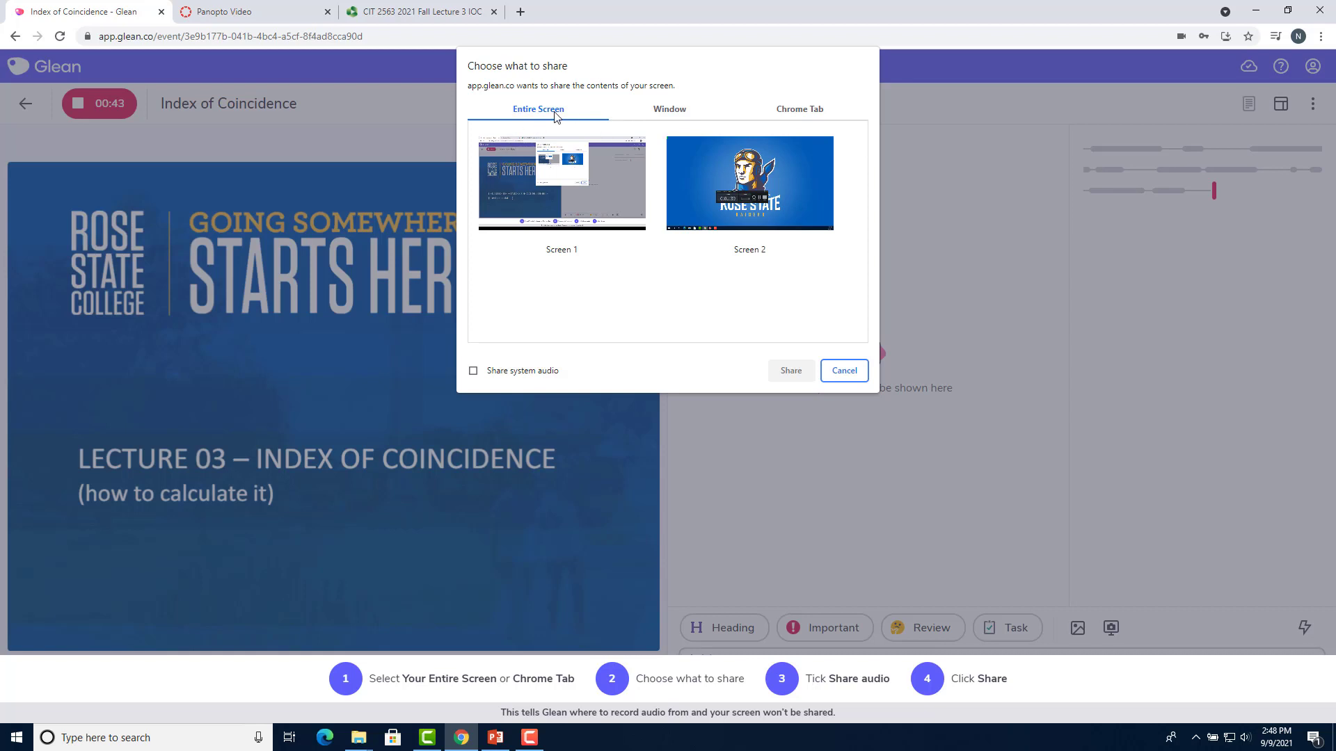
pyautogui.click(716, 115)
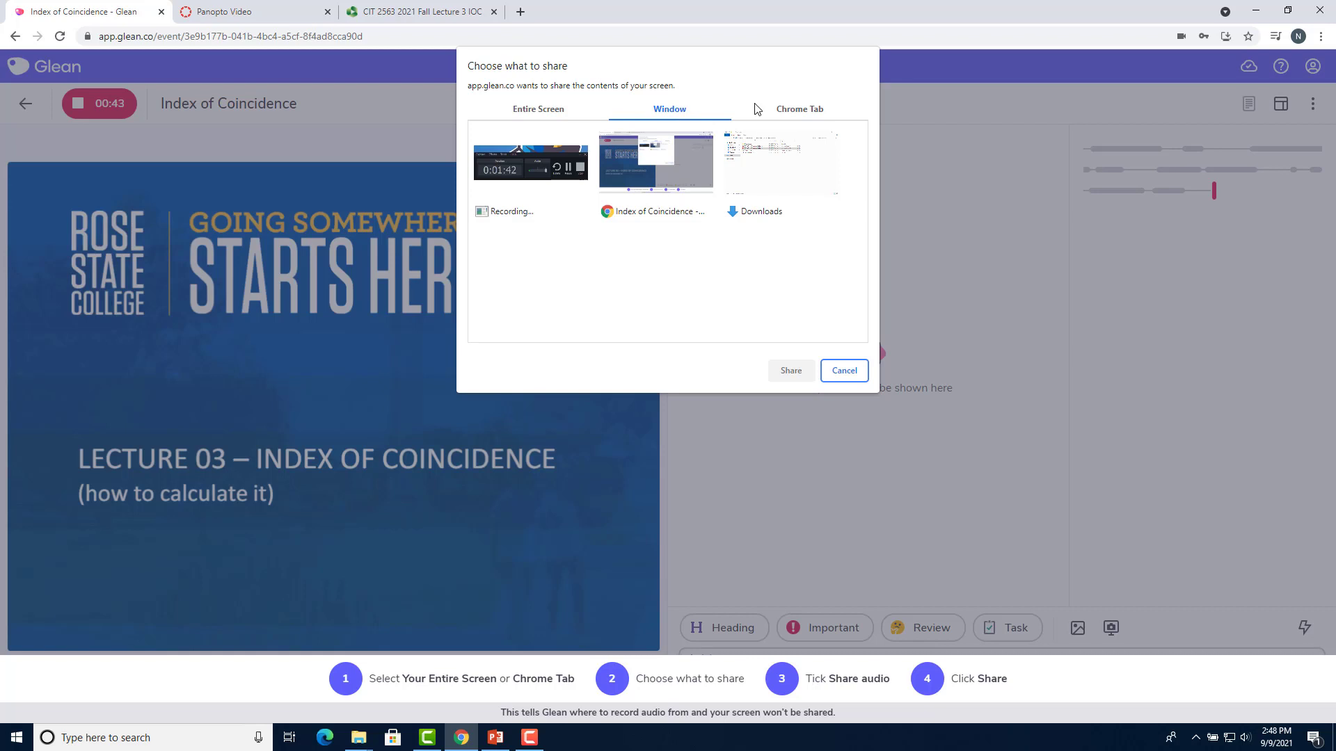
pyautogui.click(774, 113)
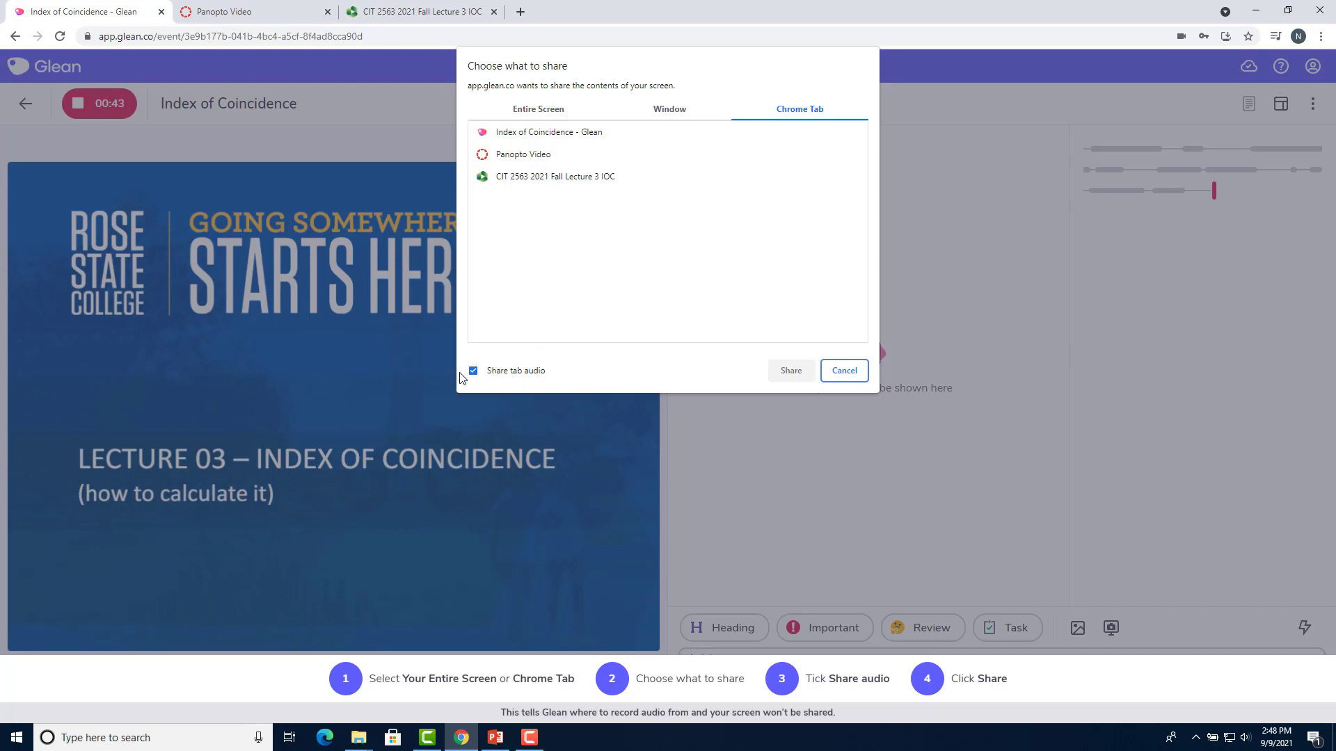
pyautogui.click(562, 183)
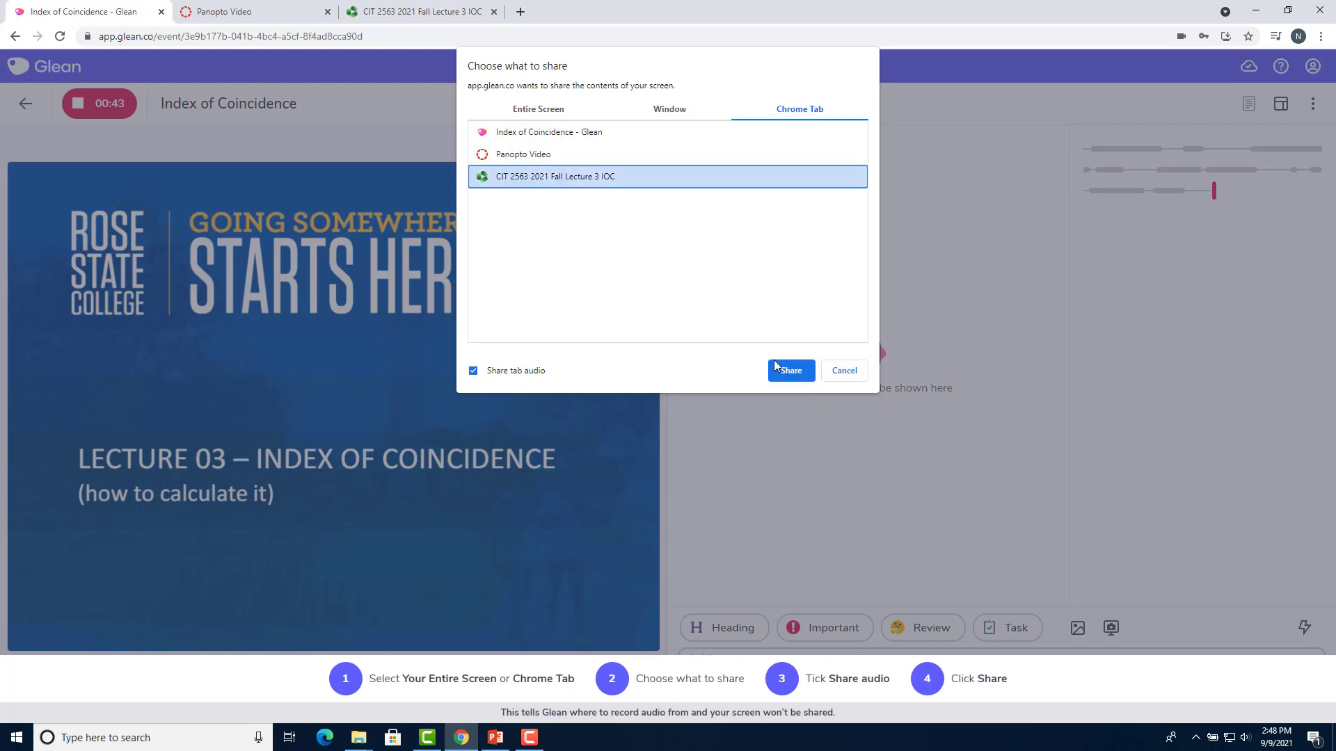
pyautogui.click(791, 376)
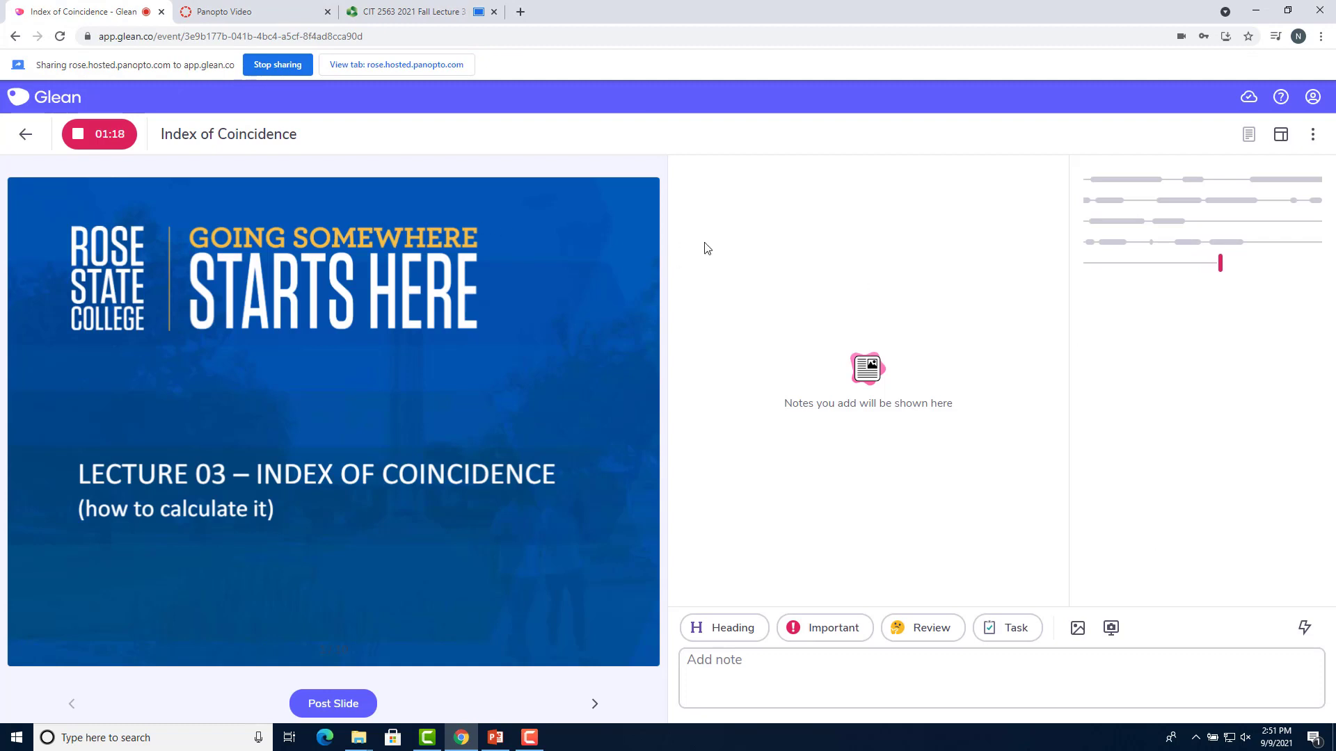
# Play the Panopto lecture and post the title slide into the Glean notes
pyautogui.click(411, 11)
pyautogui.click(104, 710)
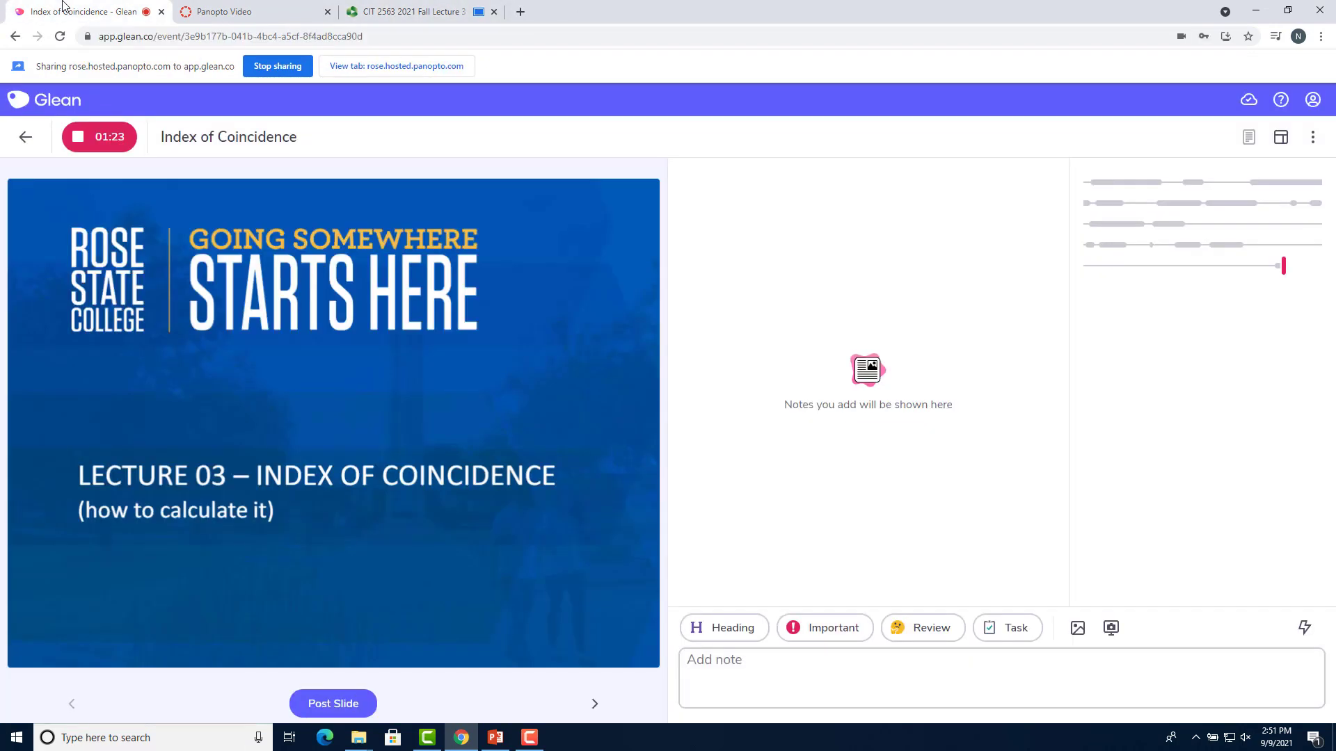
pyautogui.click(63, 9)
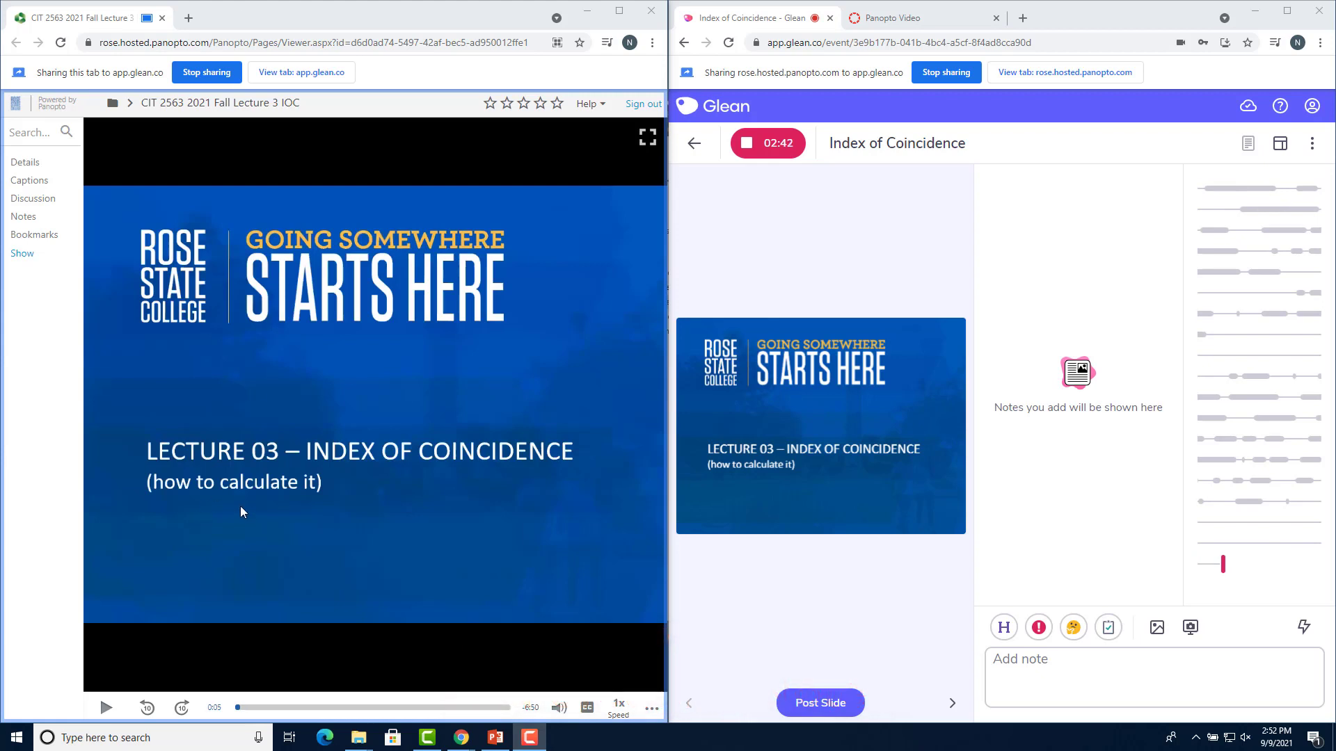
pyautogui.click(861, 705)
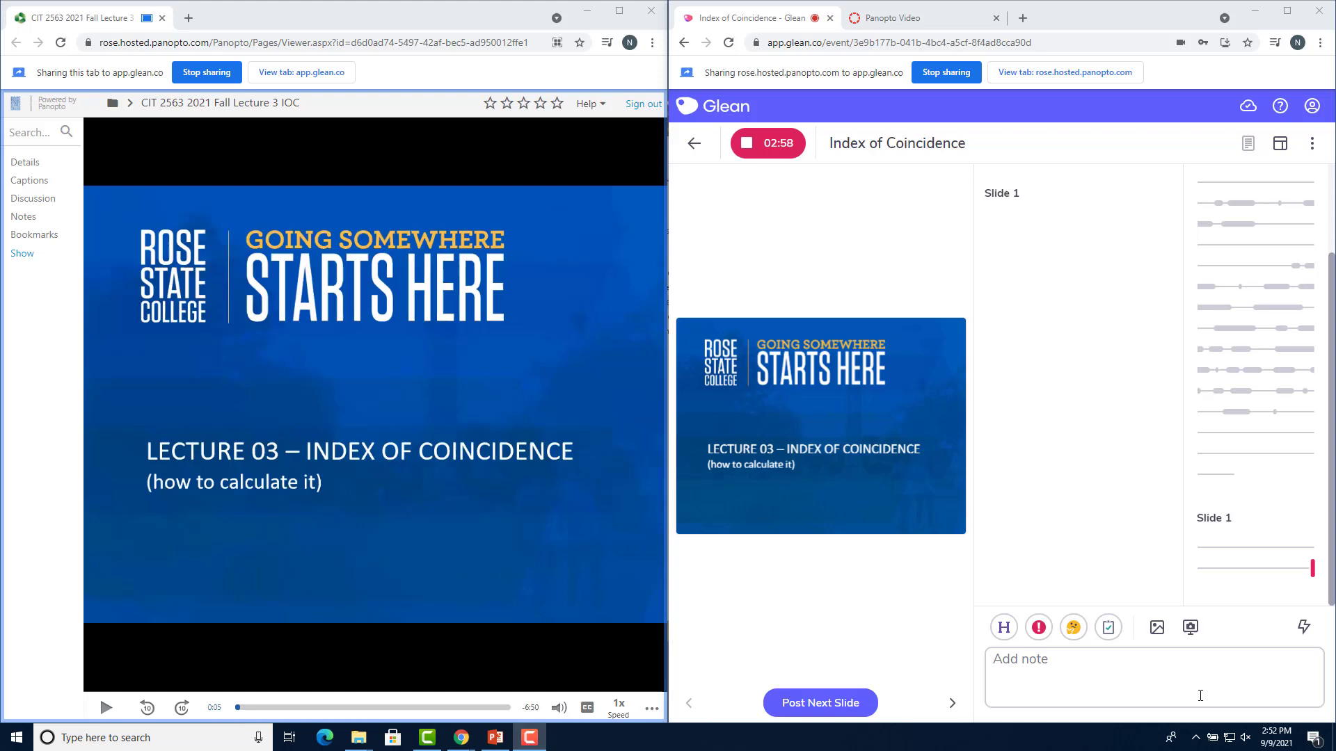
# Add the note 'Index of Coincidence is important for later' under Slide 1
pyautogui.click(1152, 674)
pyautogui.write('Index of')
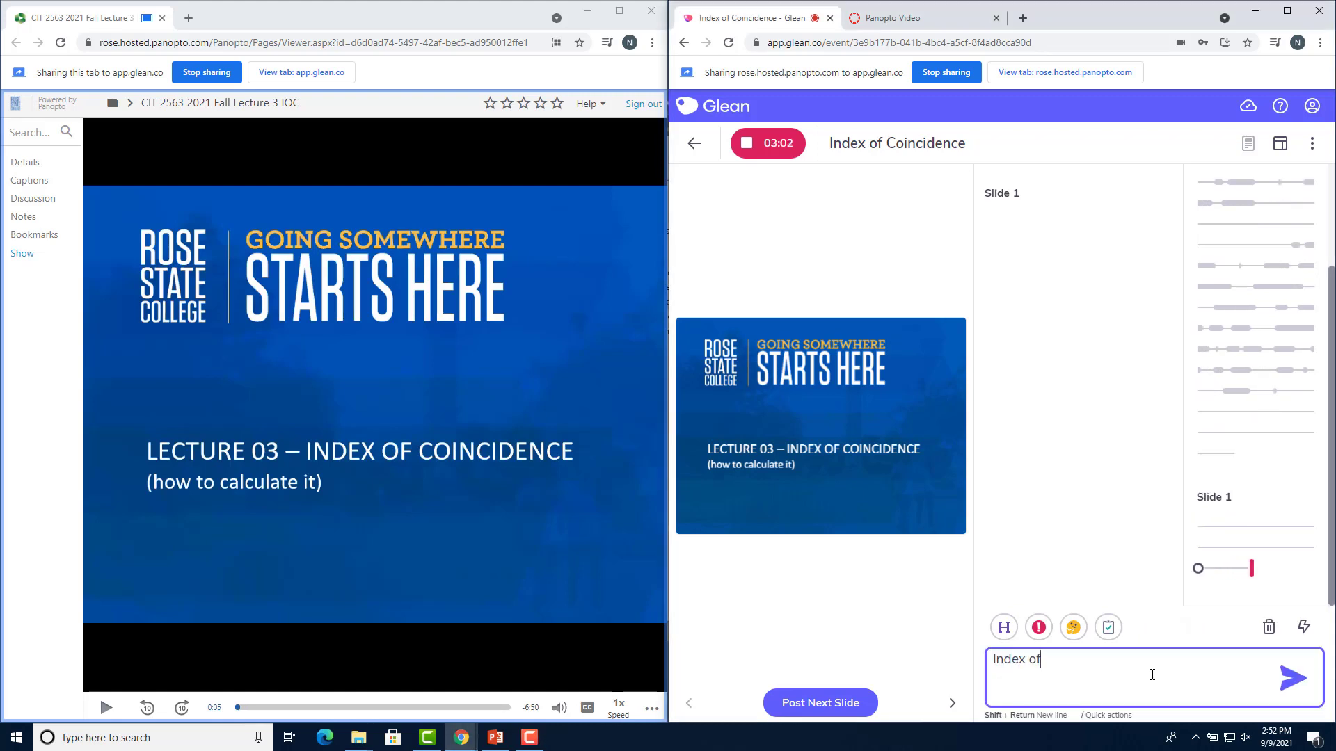
pyautogui.write(' Coincidence is important for later')
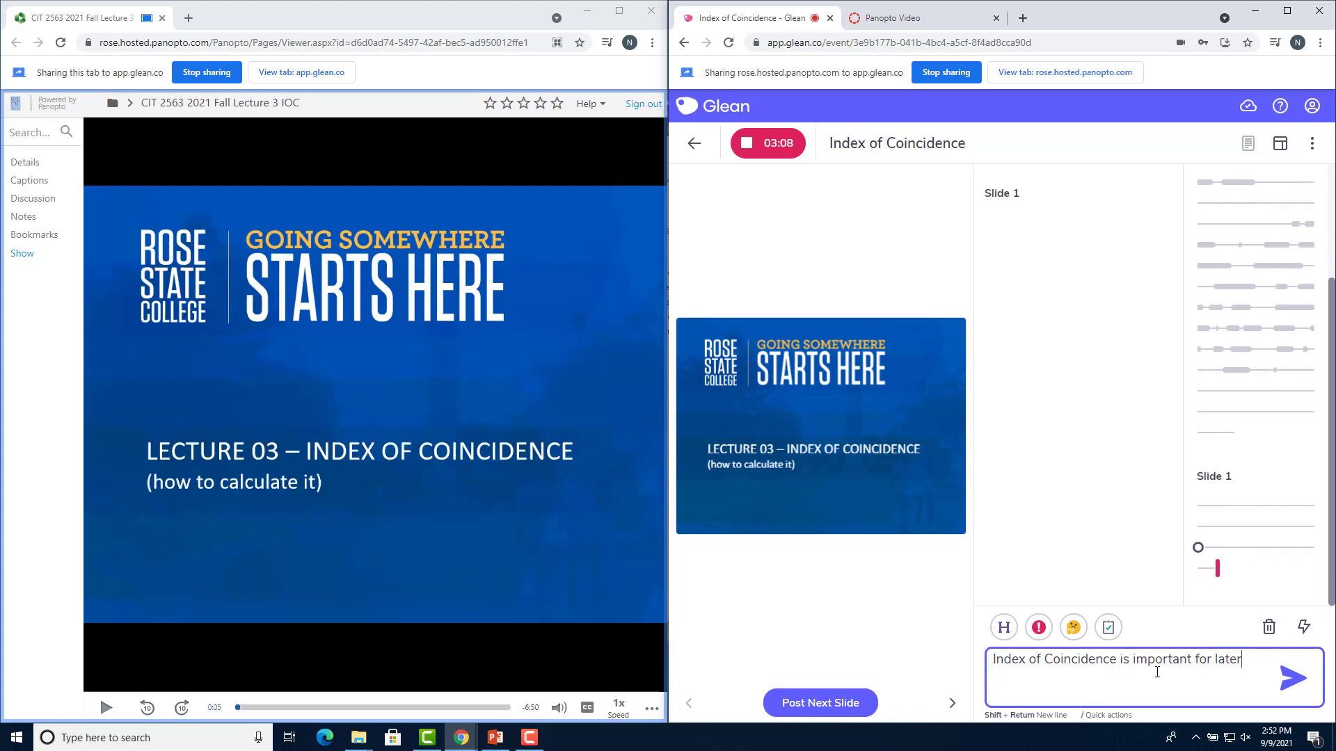
pyautogui.press('Return')
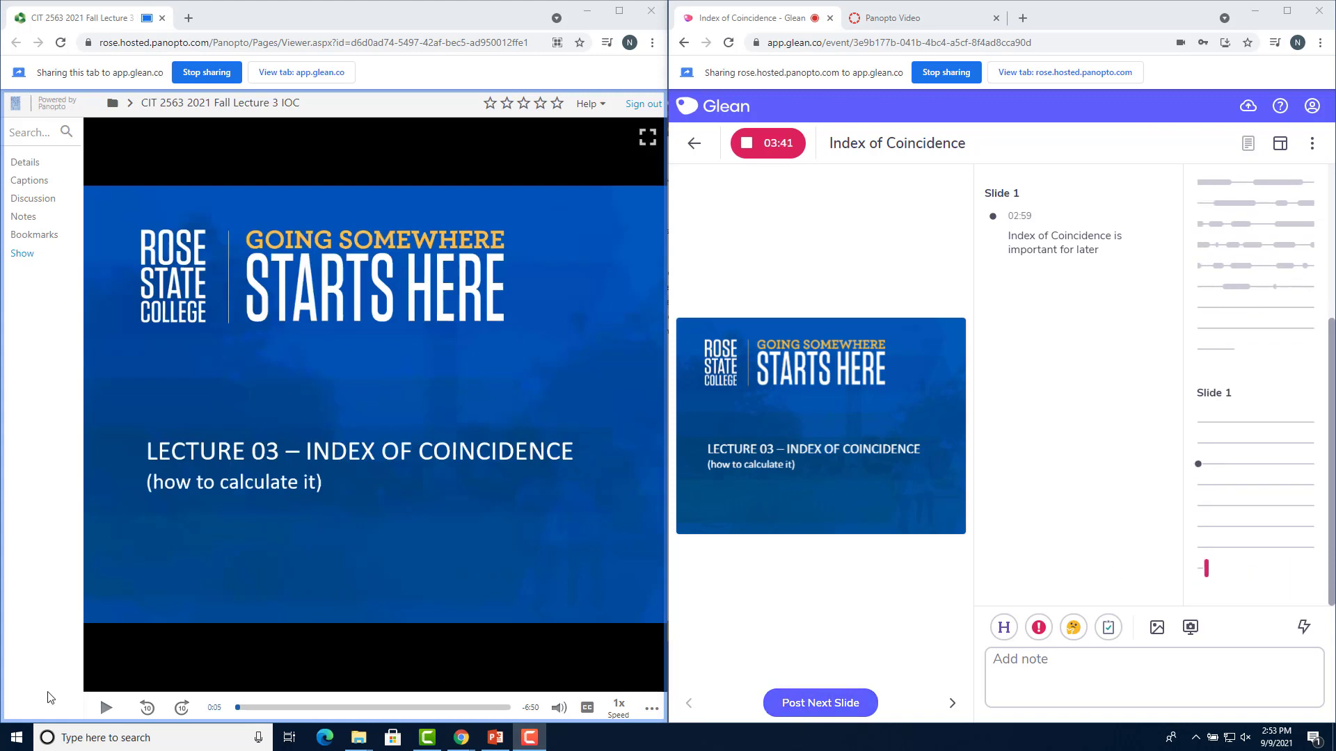
# Skip the lecture ahead to the Formula slide and post it as Slide 2
pyautogui.click(98, 709)
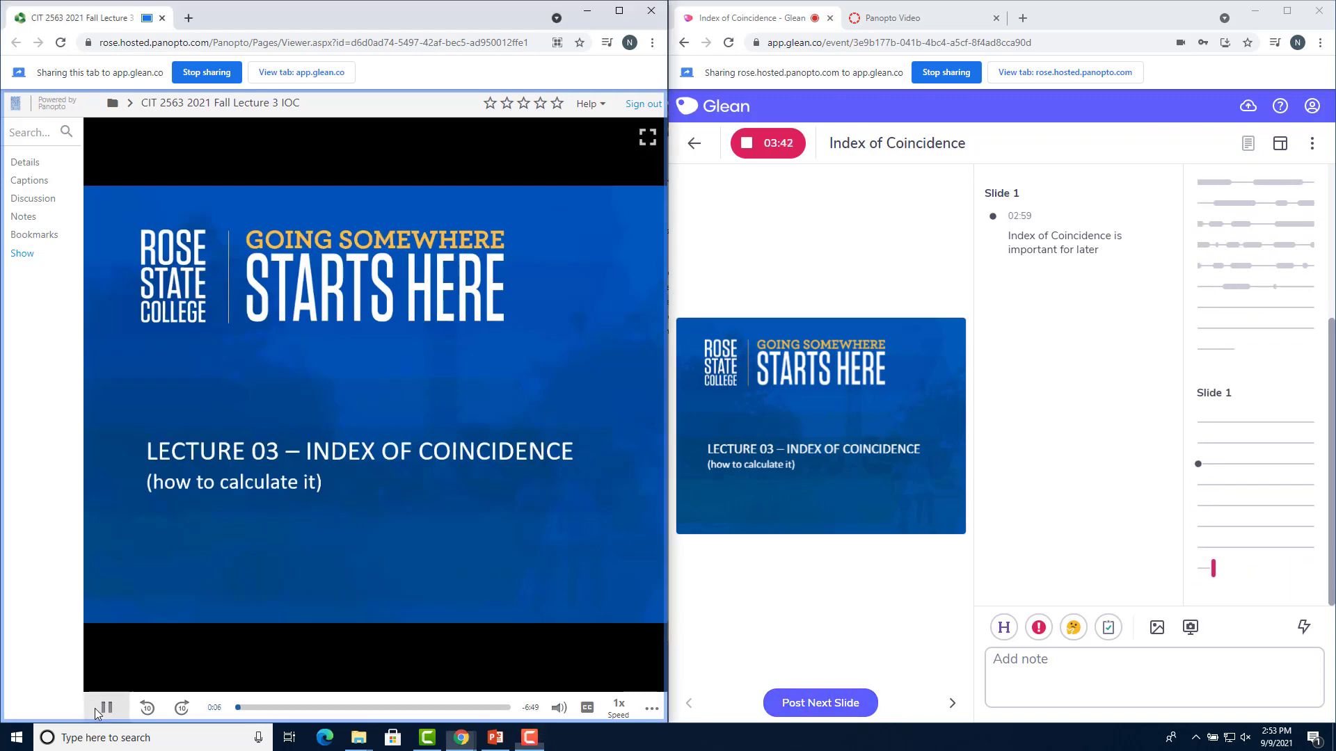
pyautogui.click(182, 708)
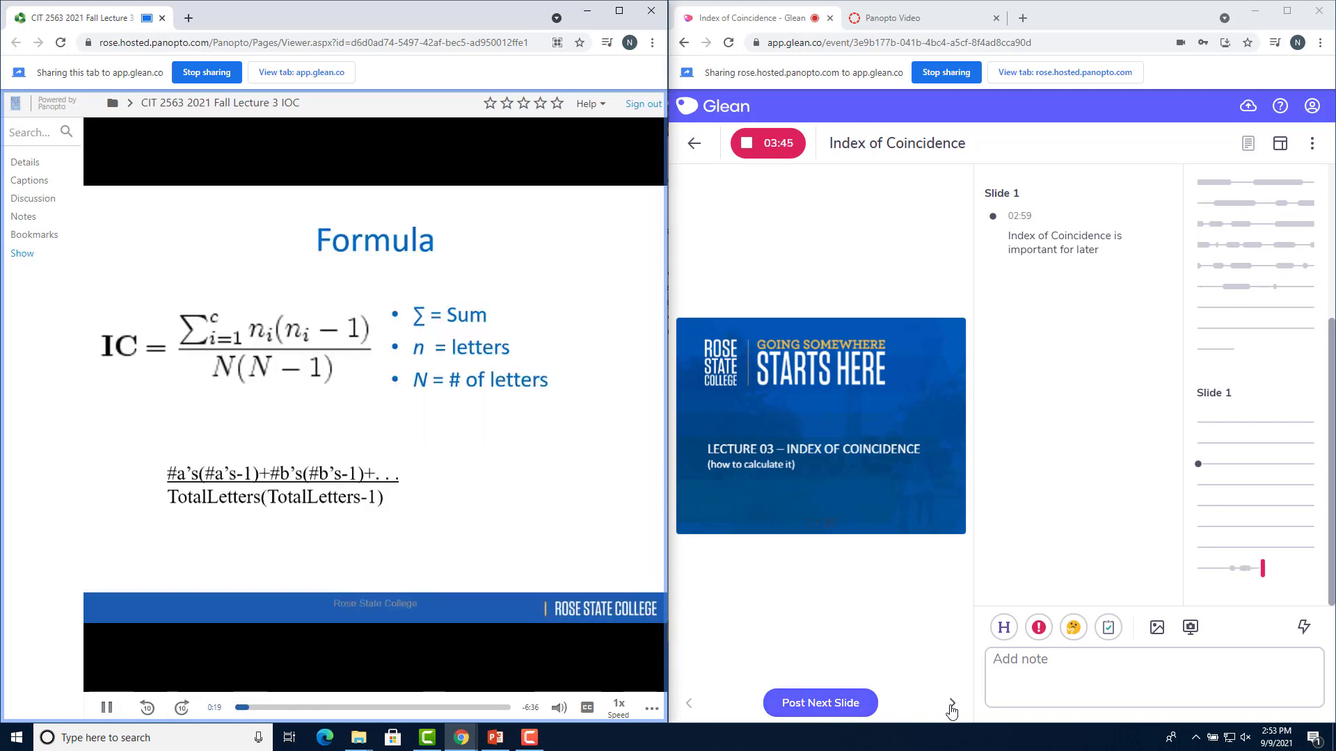
pyautogui.click(952, 705)
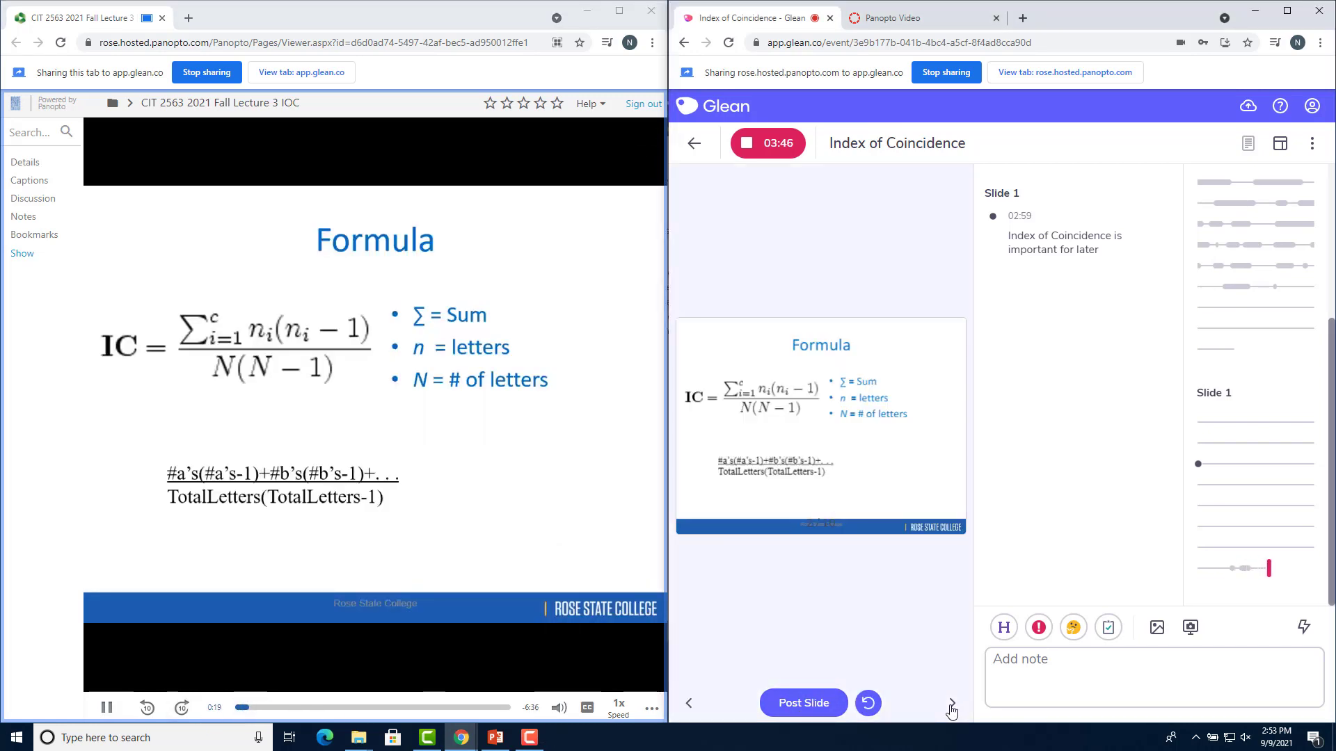
pyautogui.click(807, 704)
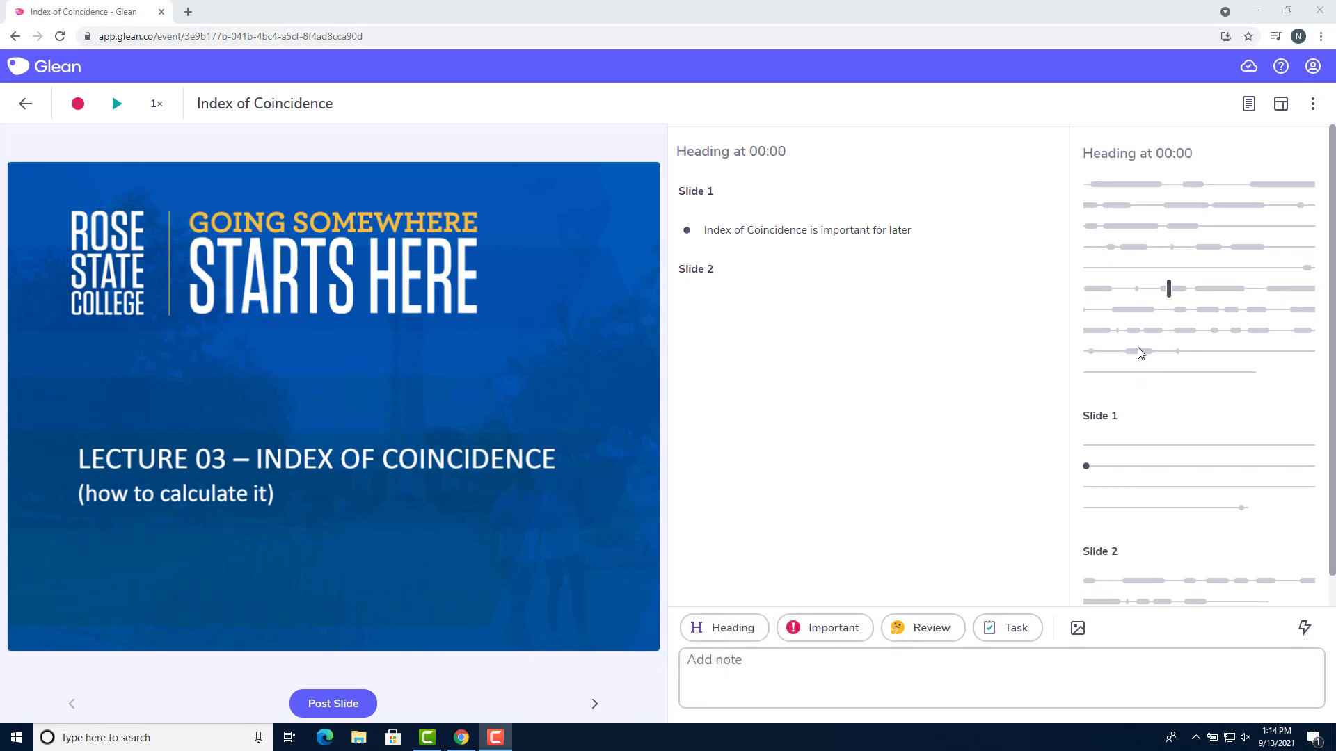
# Add a Review-labelled note reading 'review' at 01:42 of the recording
pyautogui.click(1127, 310)
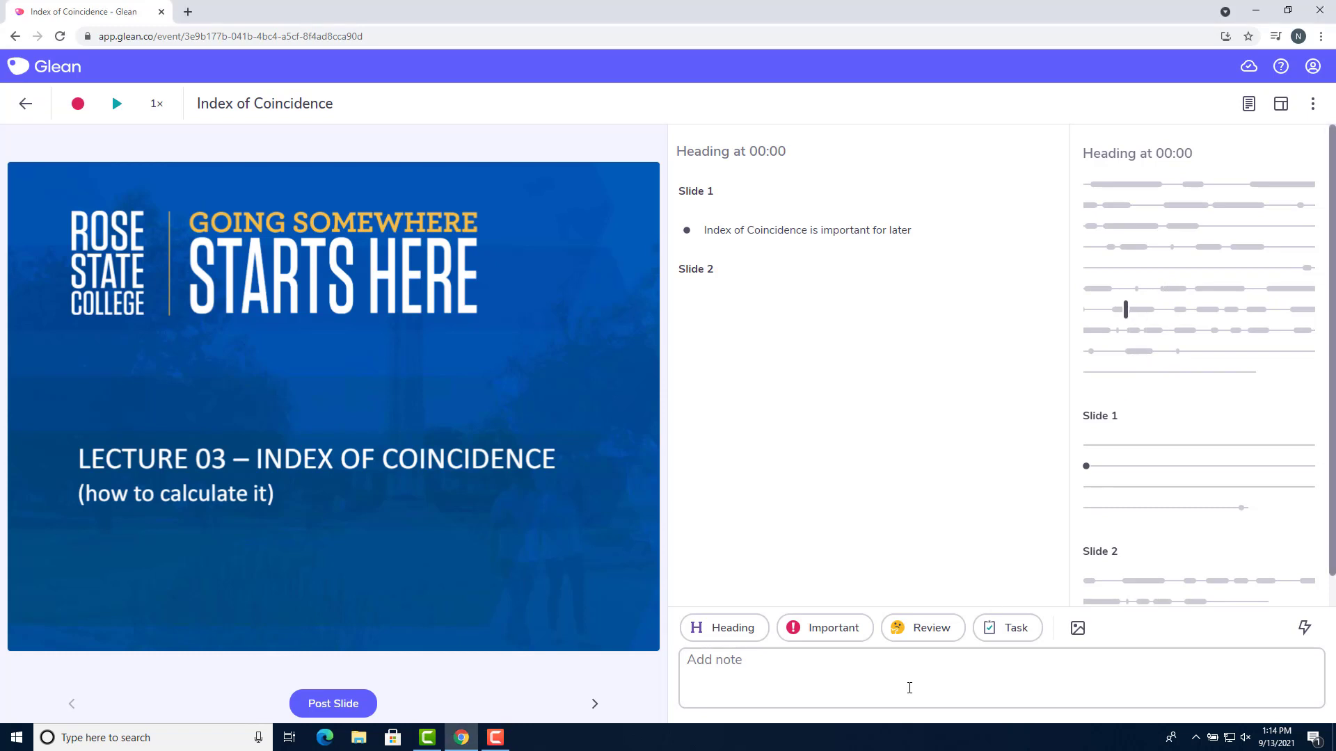
pyautogui.click(903, 640)
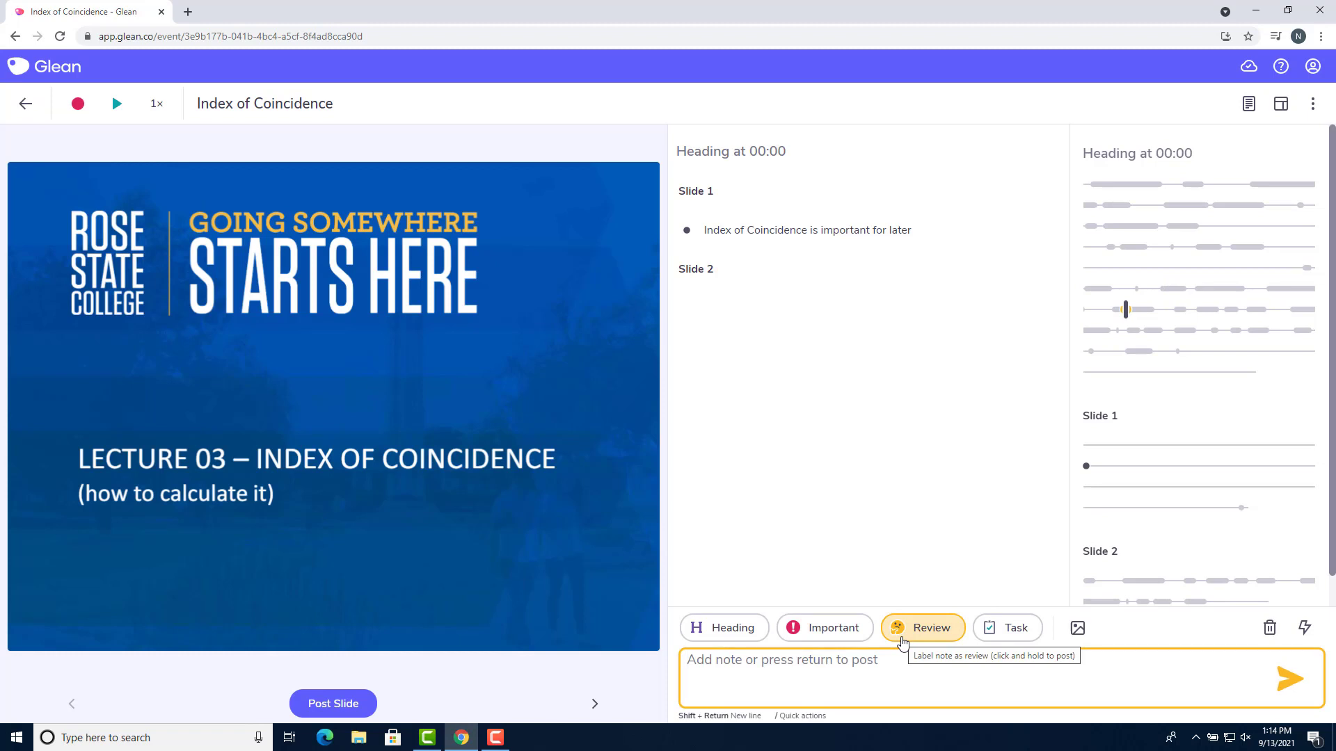
pyautogui.write('review')
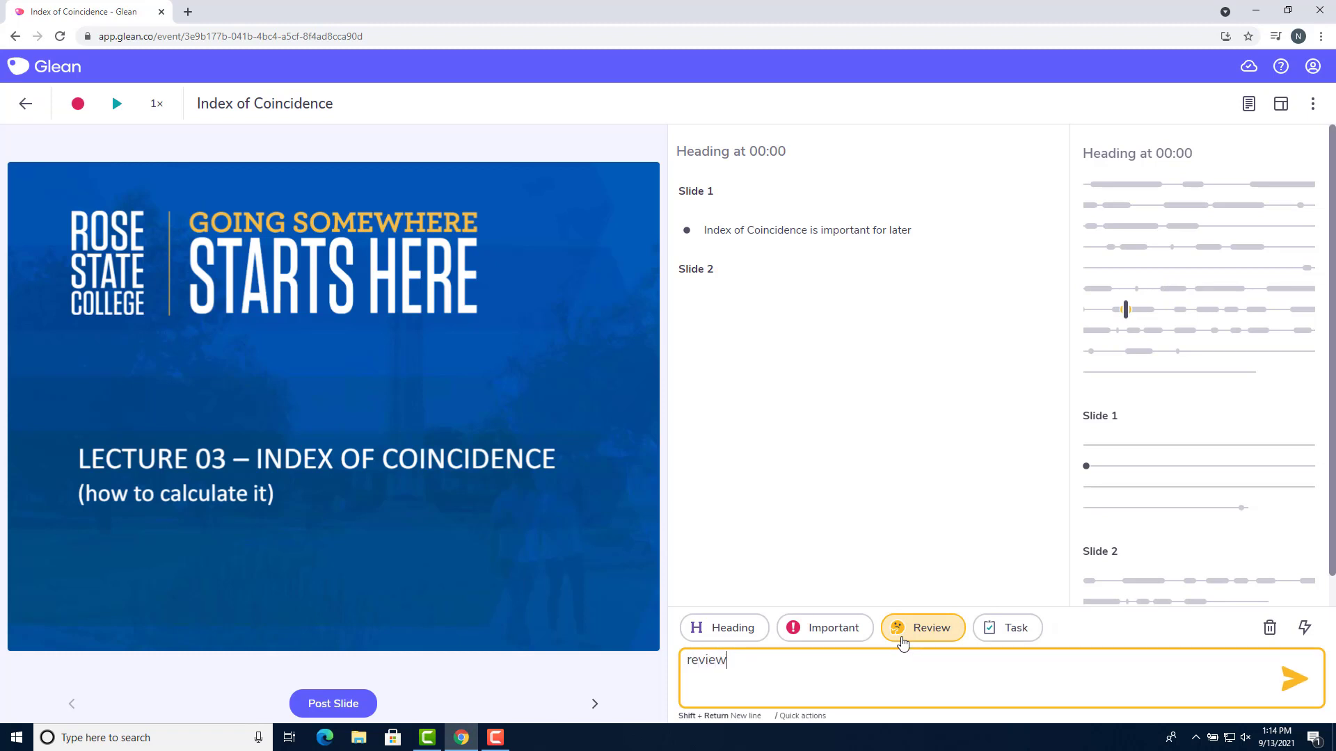
pyautogui.press('Return')
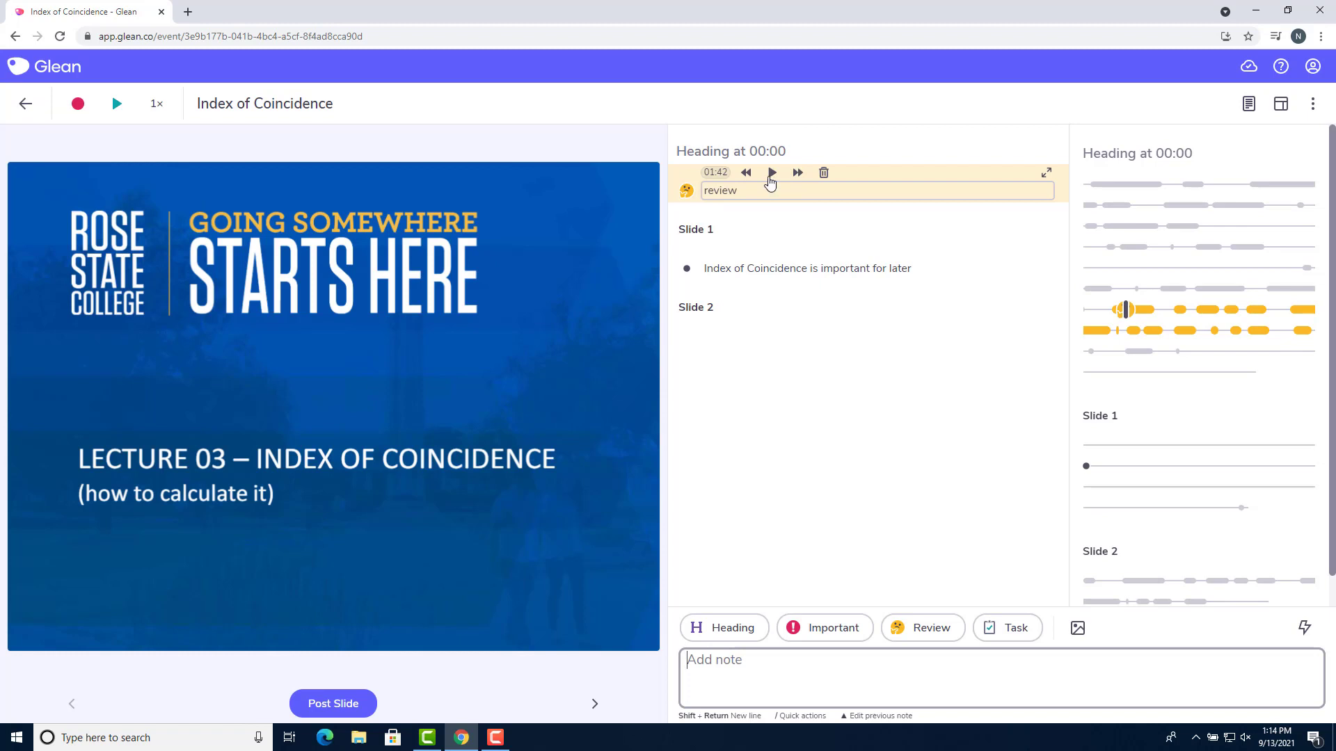
# Play the 01:42 review note's audio, skip forward and back, pause, and reopen the note
pyautogui.click(770, 175)
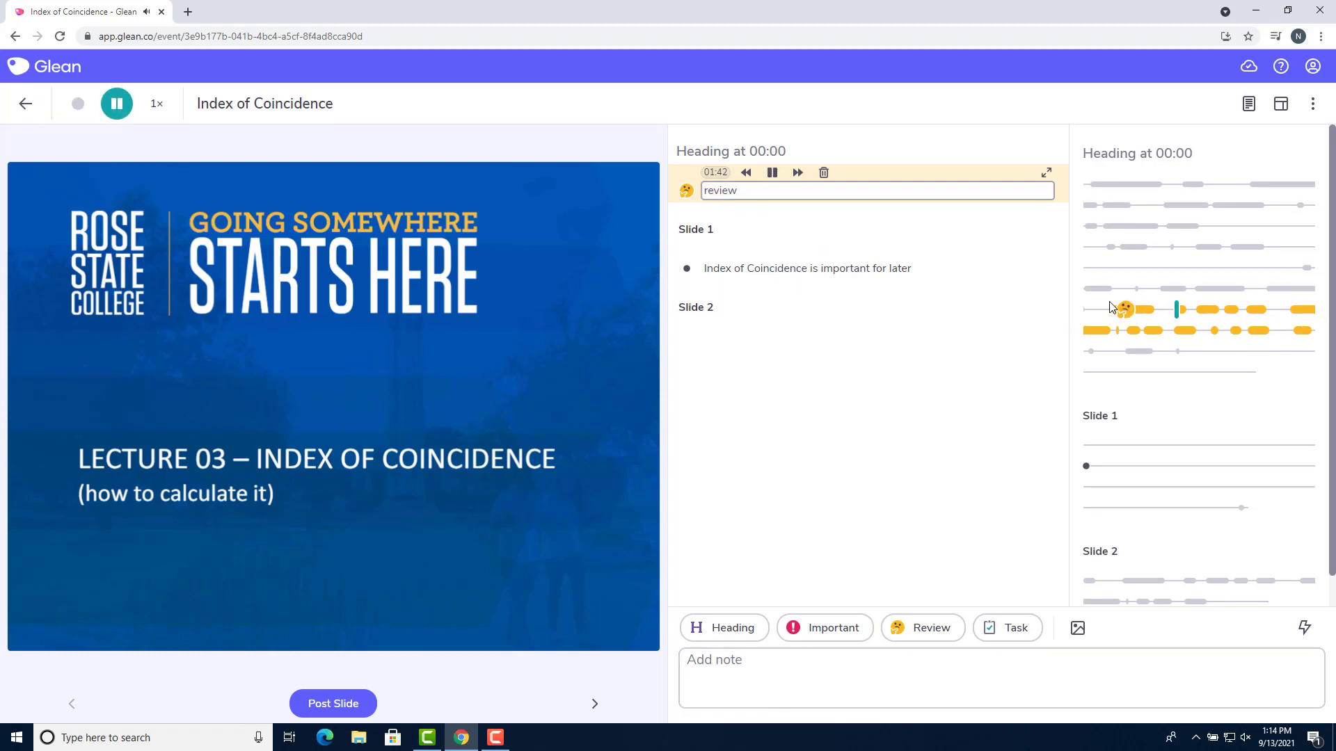
pyautogui.click(798, 174)
pyautogui.click(798, 179)
pyautogui.click(744, 173)
pyautogui.click(742, 178)
pyautogui.click(743, 178)
pyautogui.press('Down')
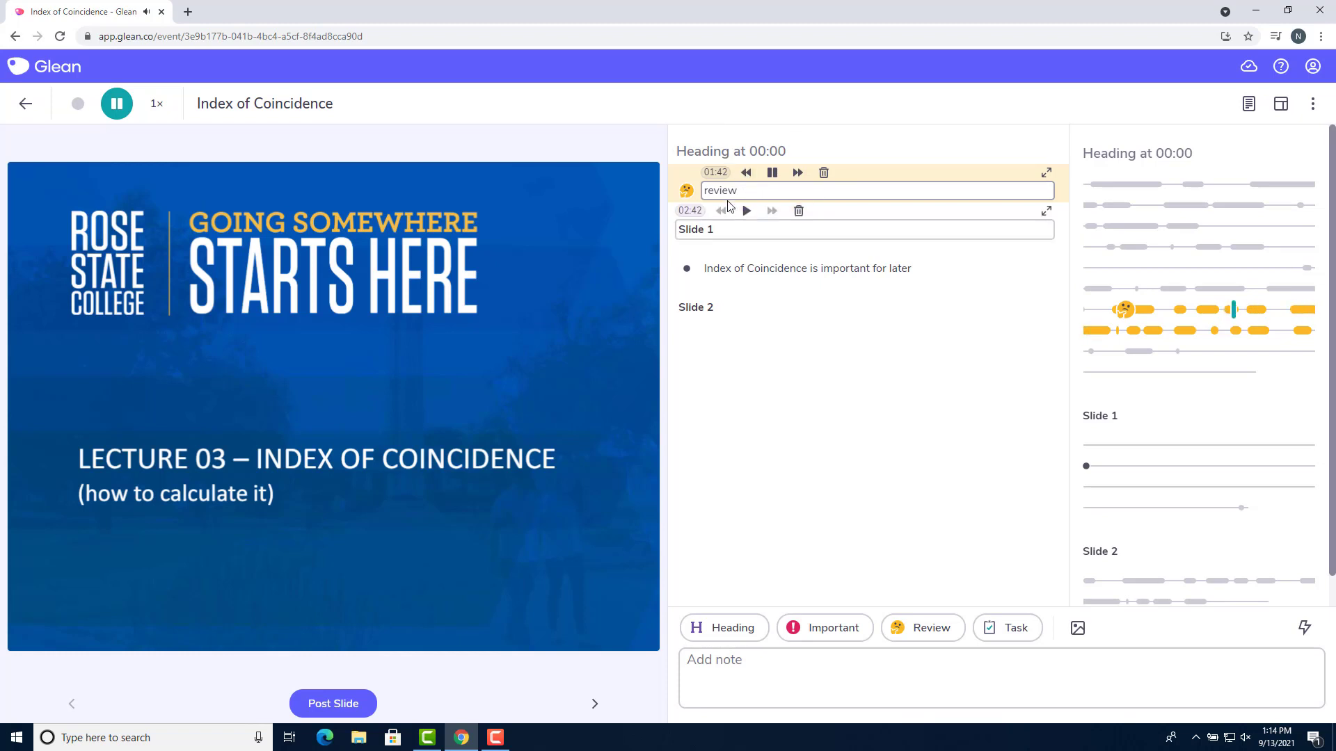
pyautogui.click(728, 184)
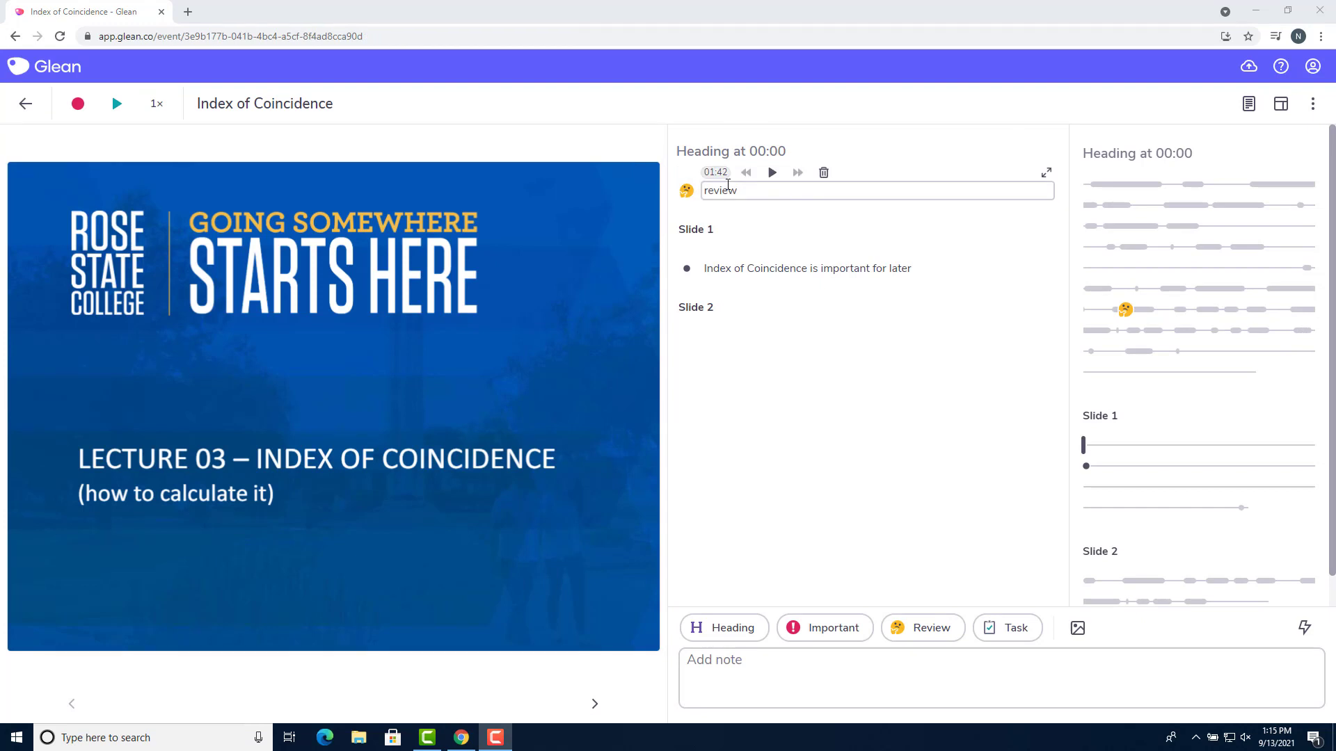
# Shift the review clip's start from 01:42 to 01:48 and fine-tune its end point
pyautogui.click(720, 176)
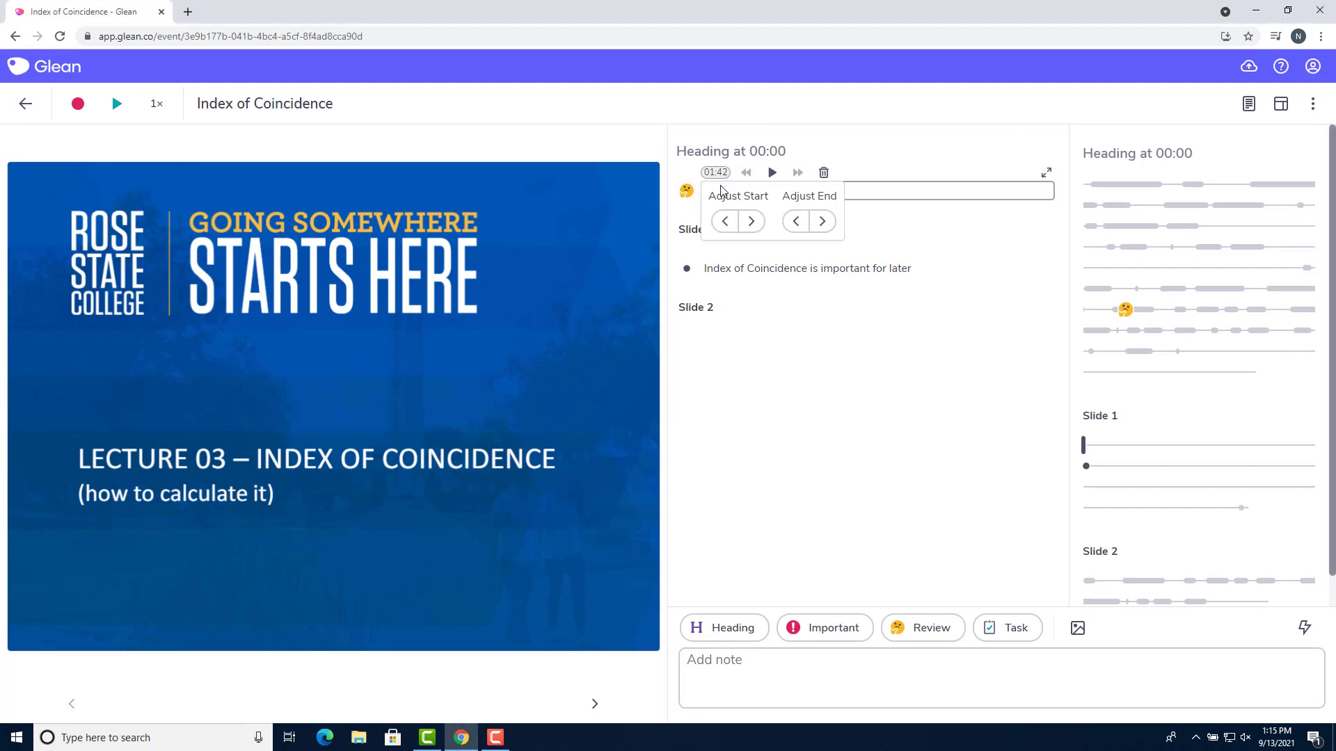
pyautogui.click(796, 222)
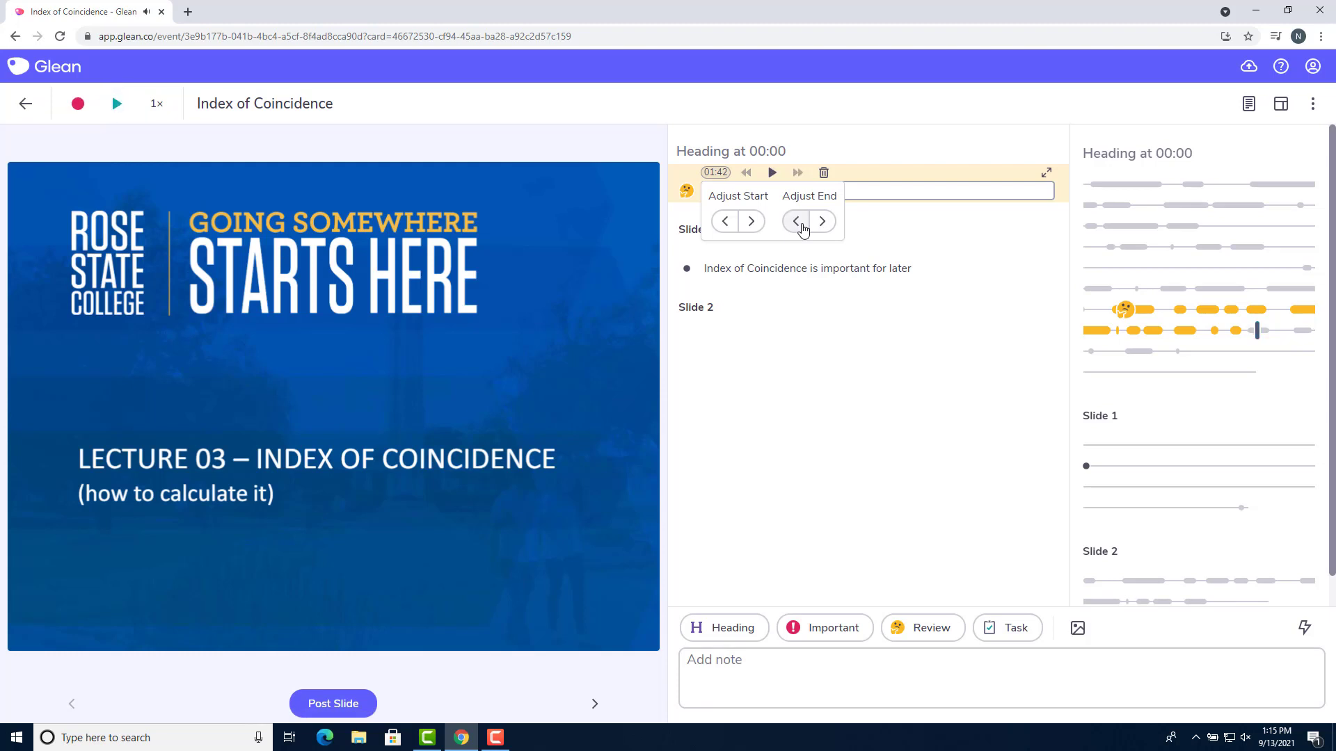
pyautogui.click(750, 221)
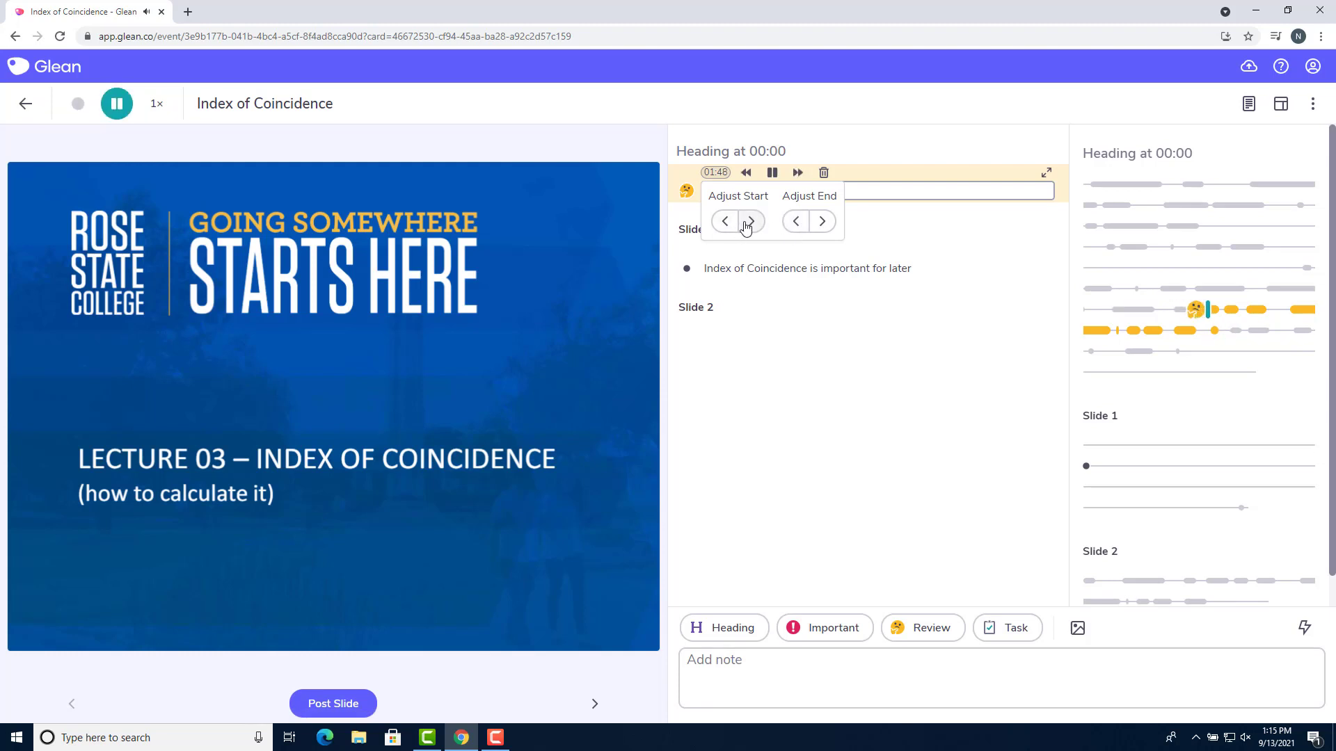
pyautogui.click(754, 229)
pyautogui.click(728, 224)
pyautogui.click(819, 233)
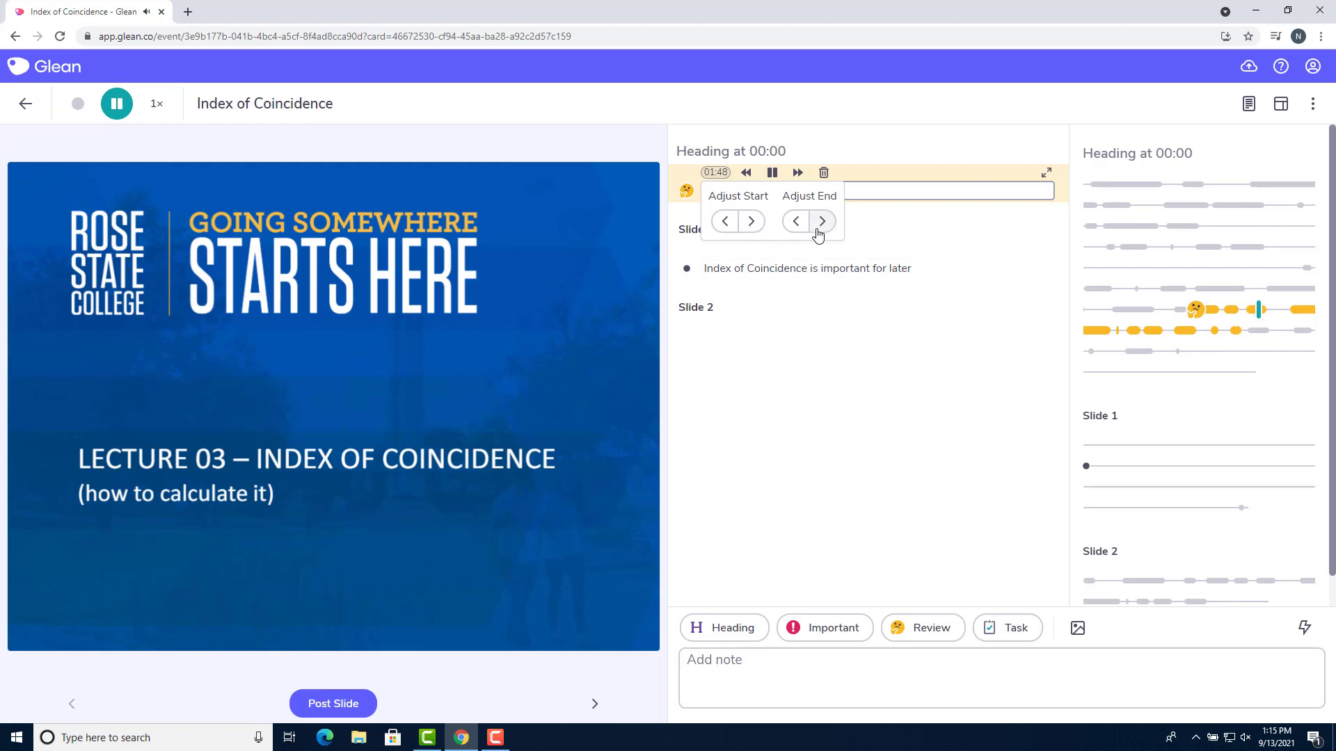
pyautogui.click(819, 233)
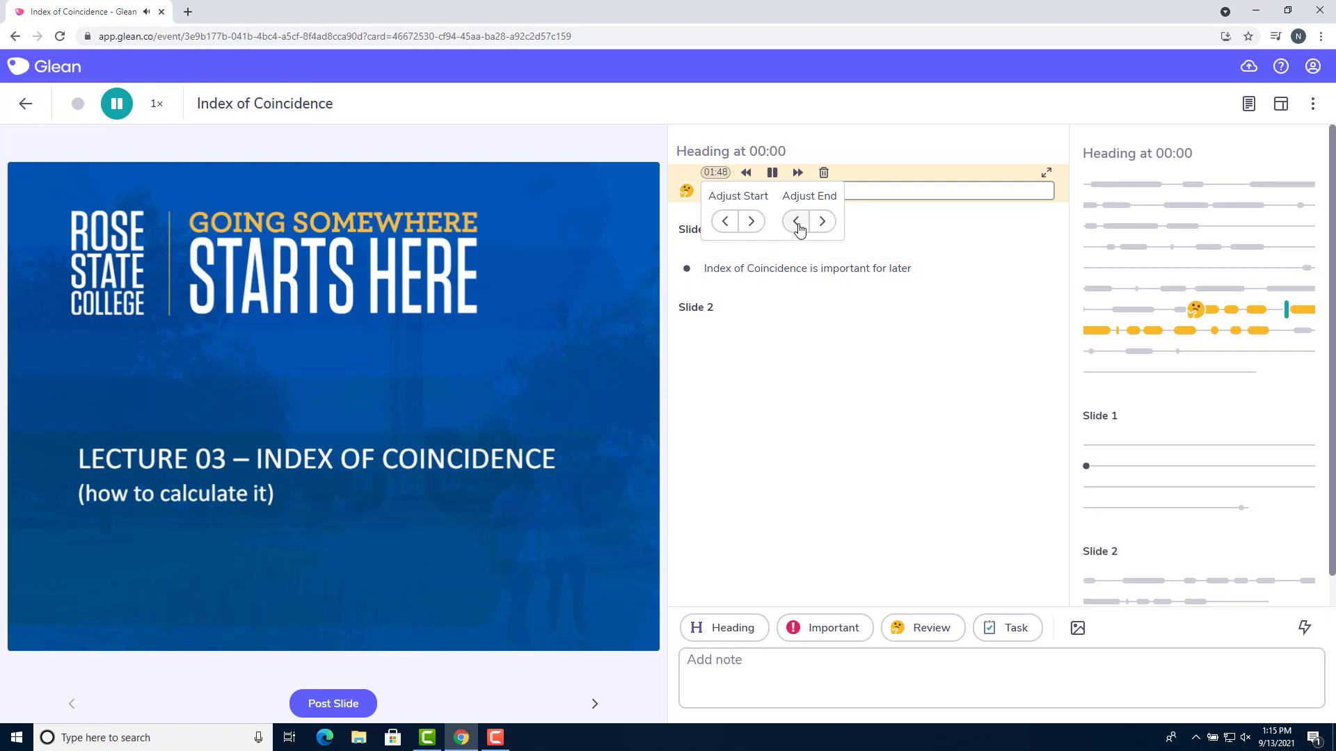
pyautogui.click(797, 223)
pyautogui.click(797, 223)
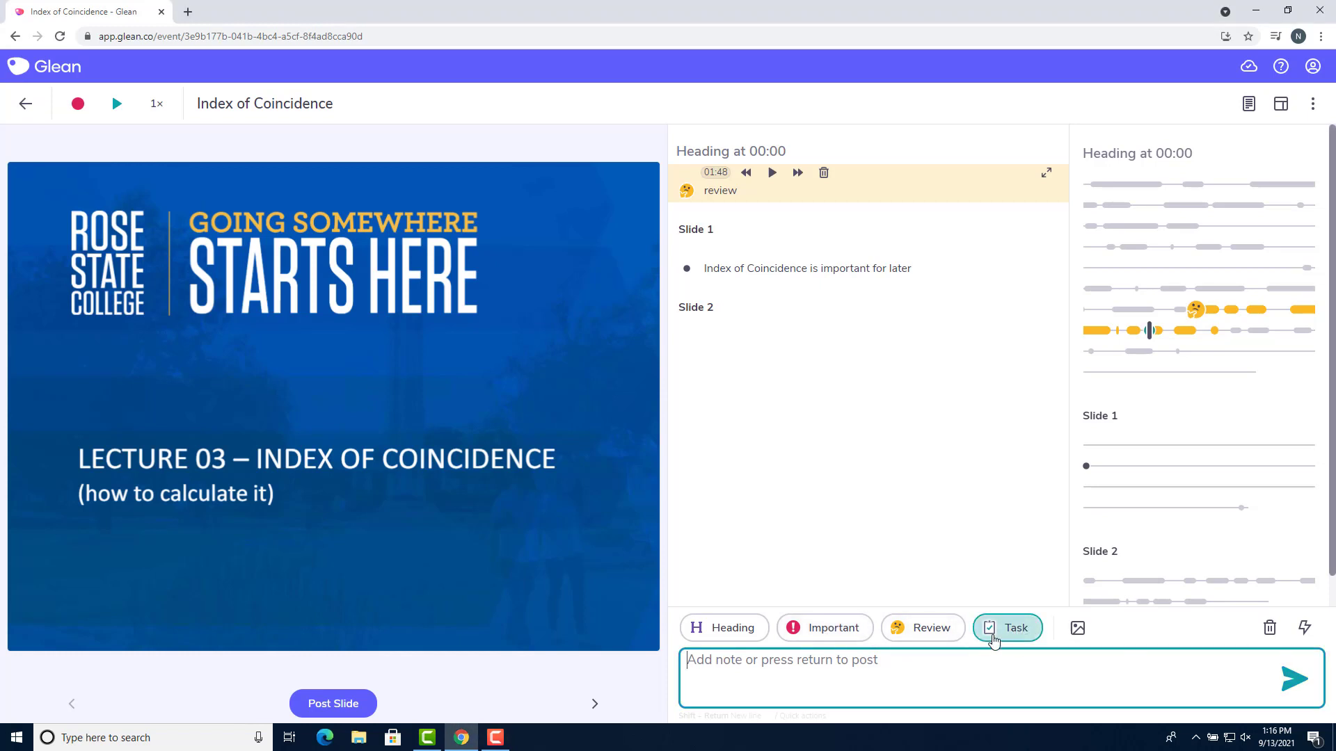
# Post an Important-labelled note at 02:01
pyautogui.click(923, 628)
pyautogui.click(797, 636)
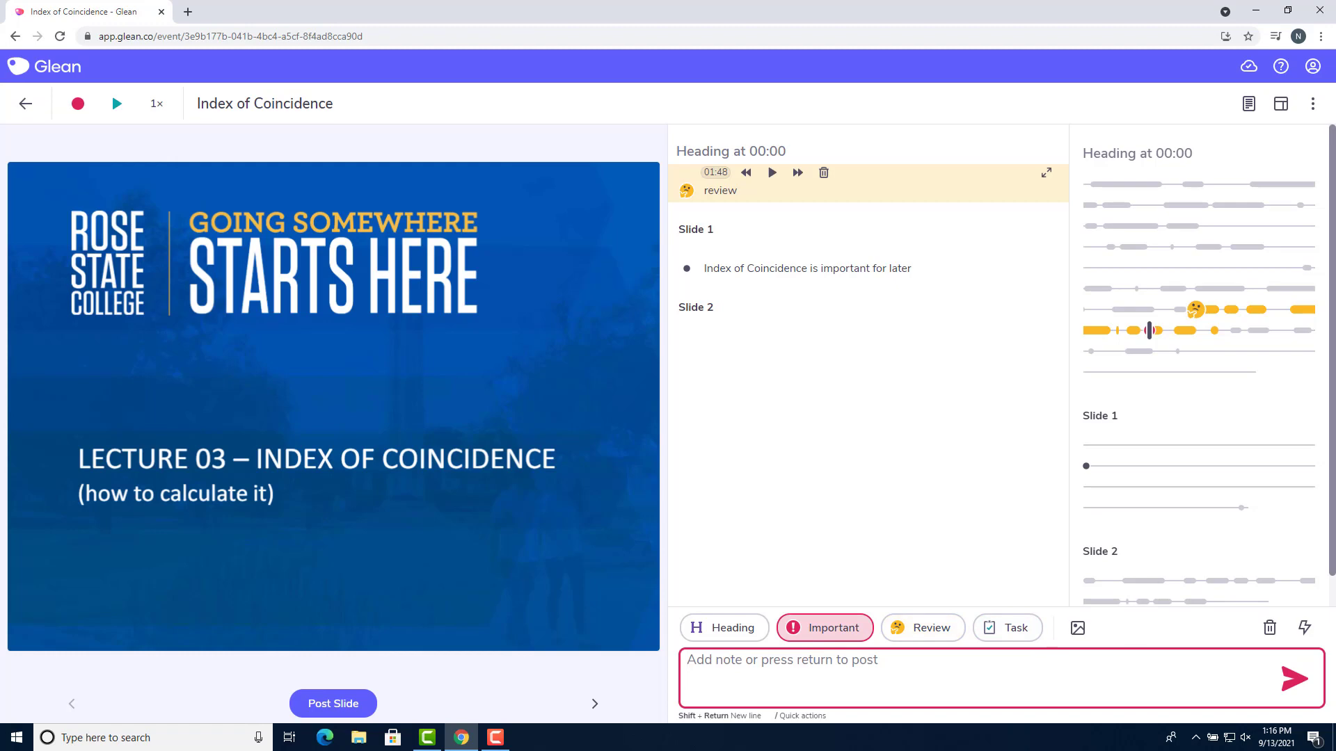
pyautogui.press('Return')
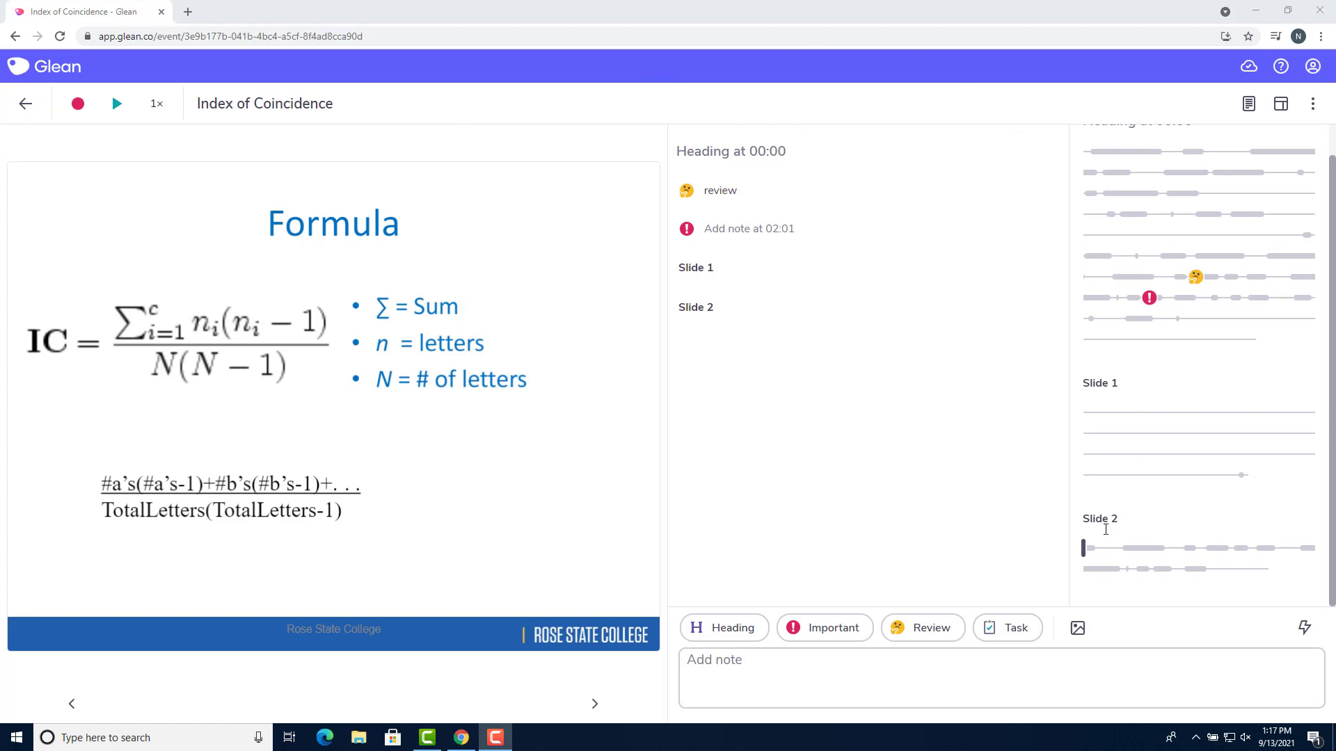
# Add a 'Formula' heading just above Slide 2 in the notes
pyautogui.click(724, 640)
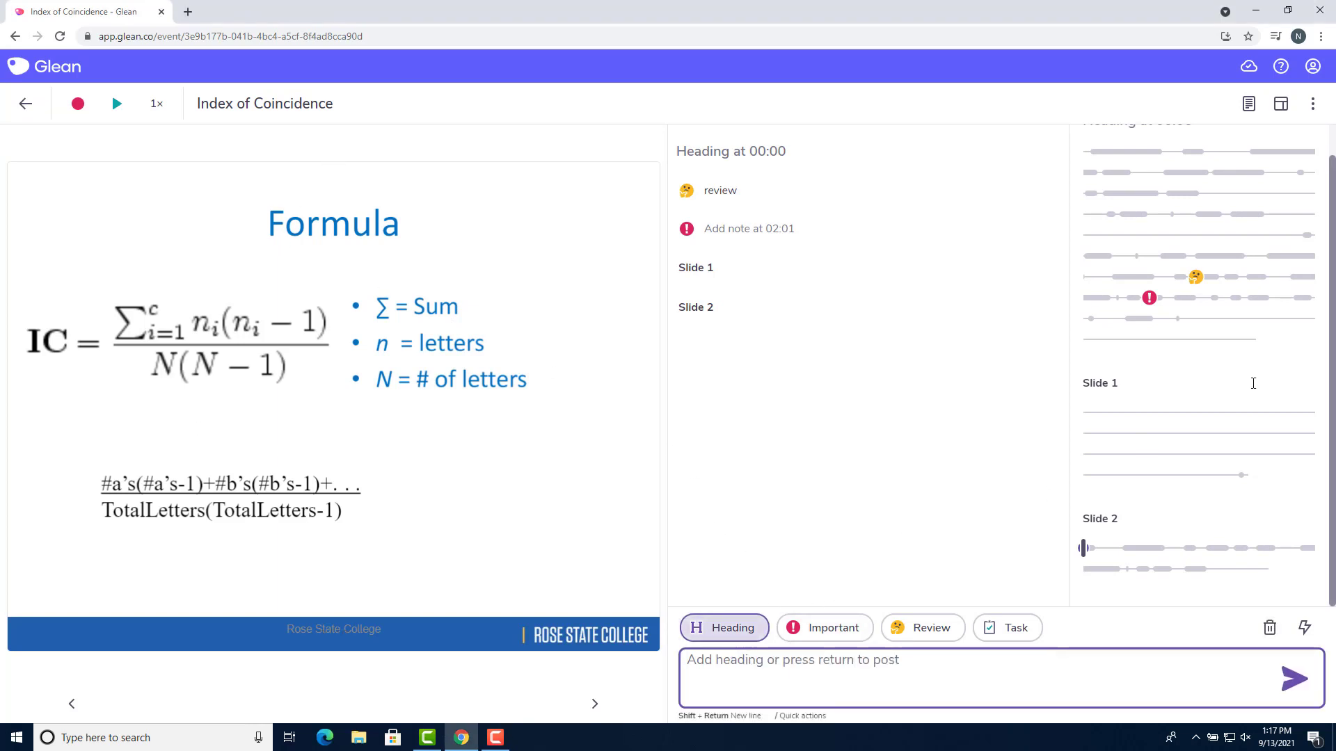
pyautogui.write('Fr')
pyautogui.write('rmula')
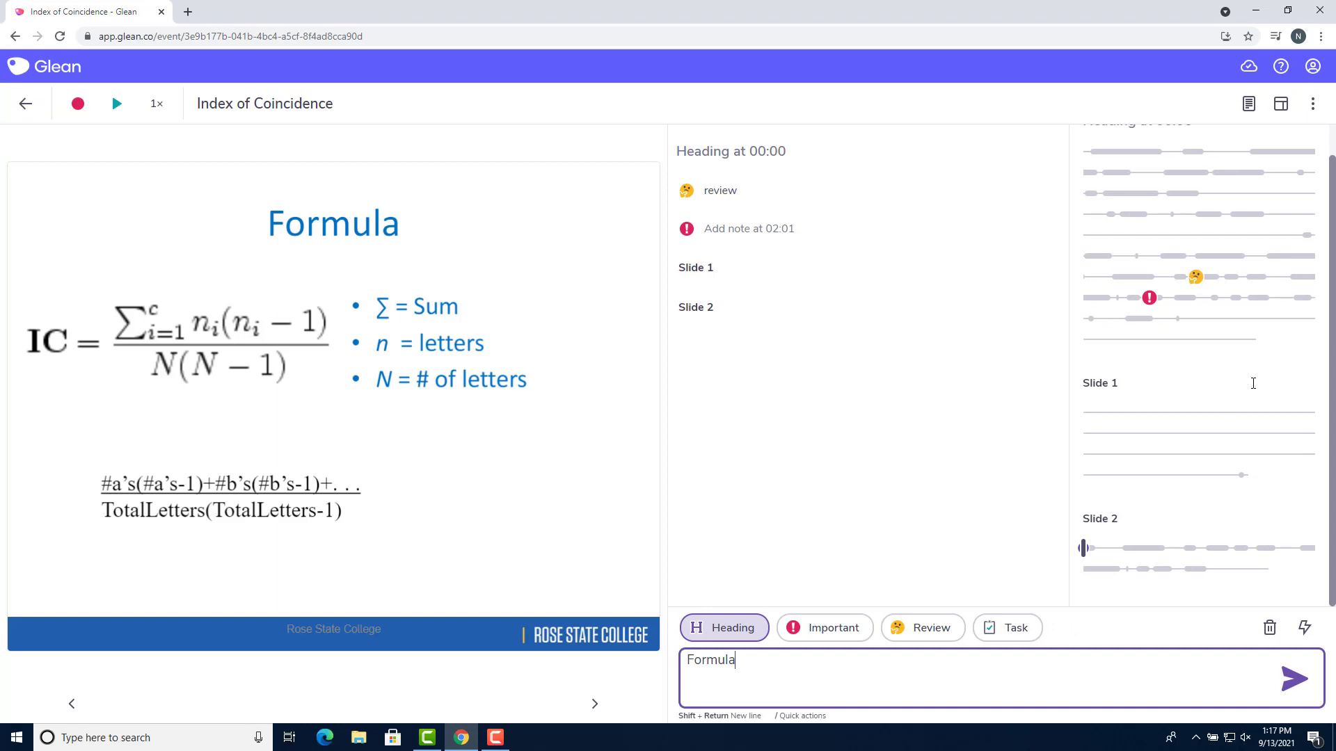
pyautogui.press('Return')
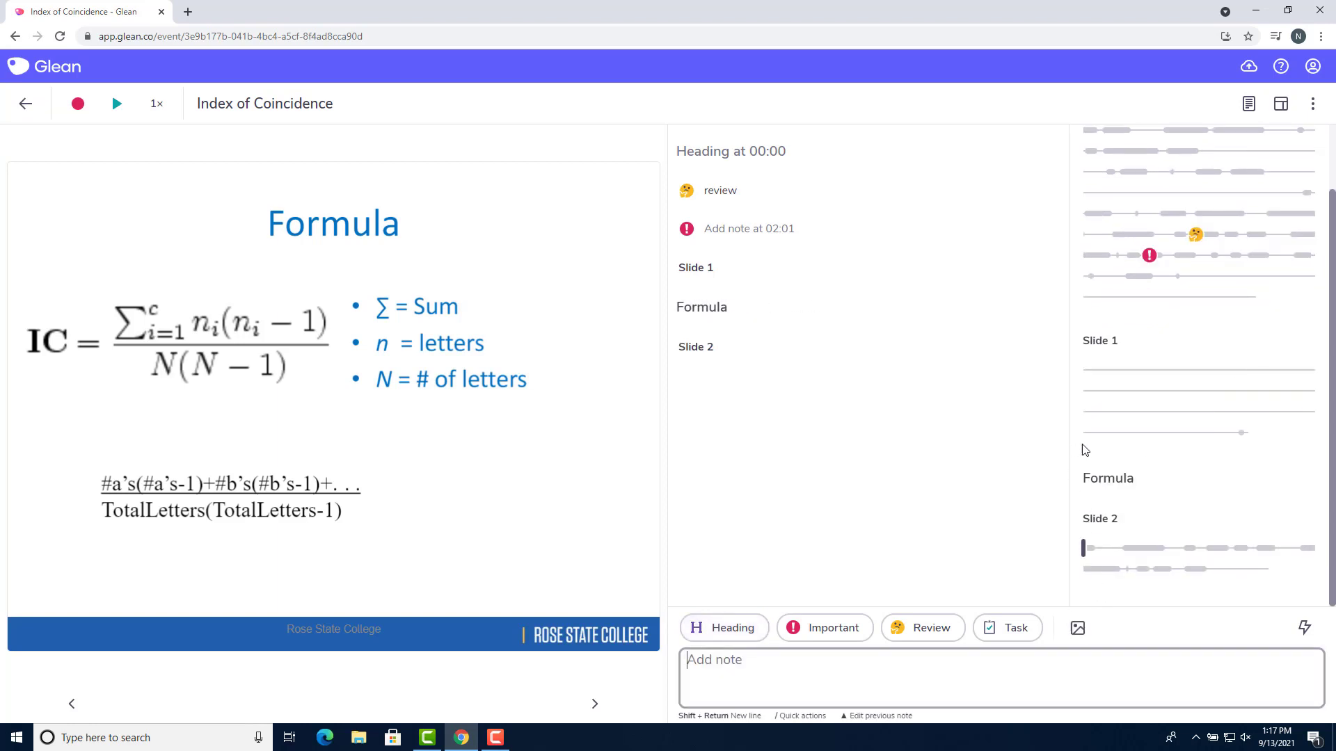
# Attach the 340px-English-slf letter-frequency chart under Slide 2, then jump playback to Slide 1
pyautogui.click(1097, 519)
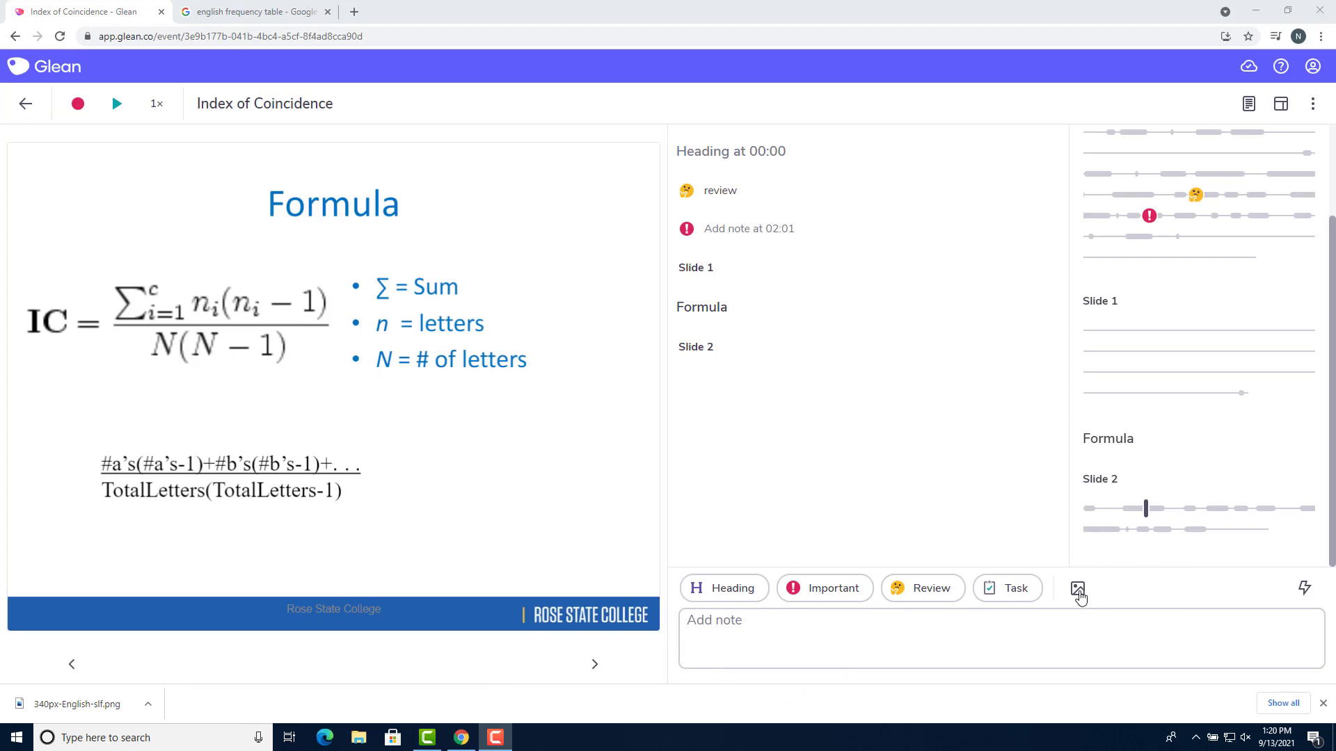
pyautogui.click(1078, 590)
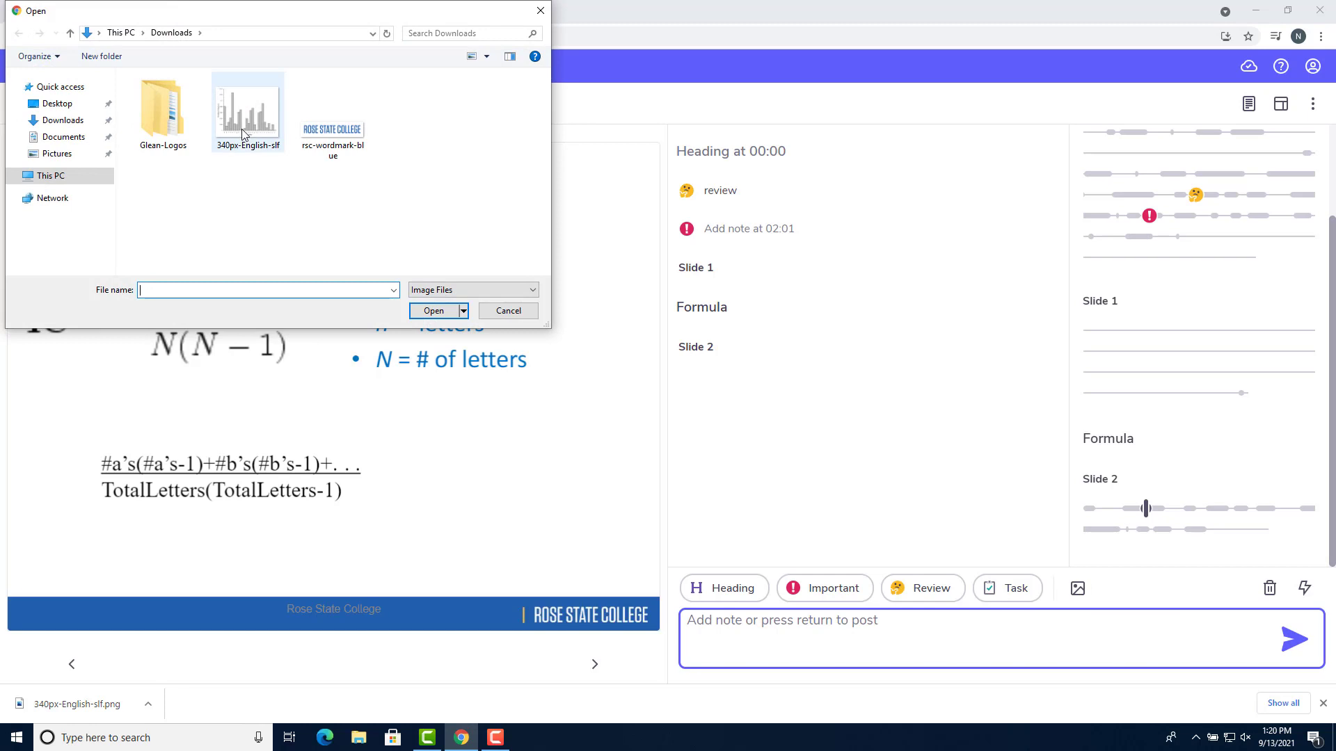
pyautogui.click(245, 115)
pyautogui.click(428, 311)
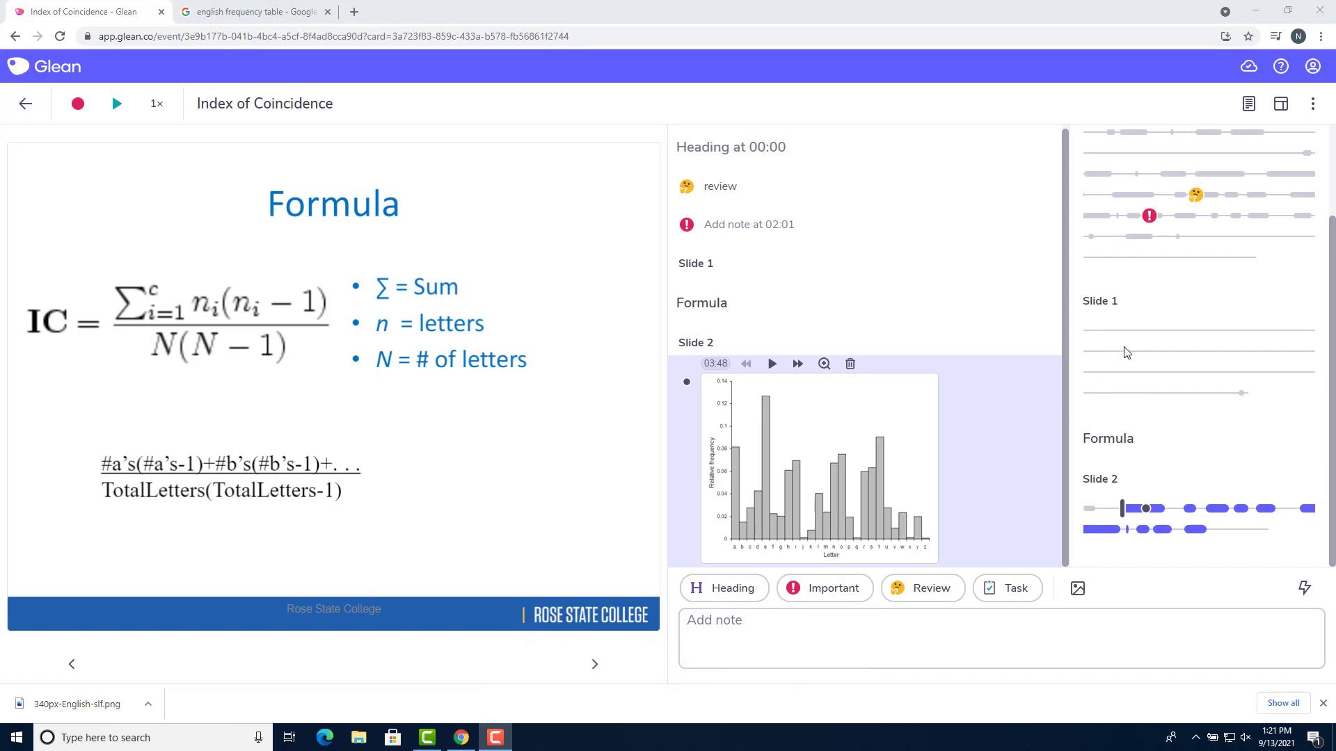
pyautogui.click(1102, 331)
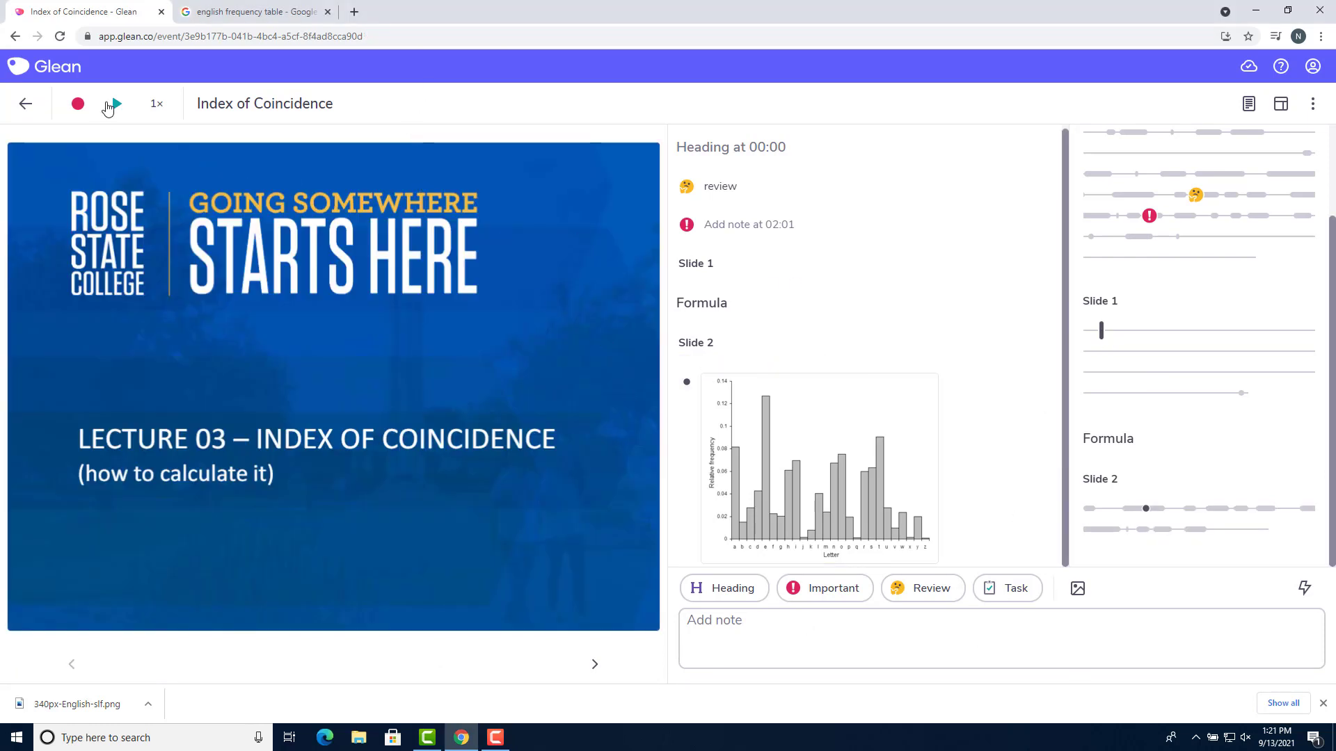
# During playback in Lightning mode, add a 02:51 heading, Important, Review and Task notes, and a 03:04 heading
pyautogui.click(110, 105)
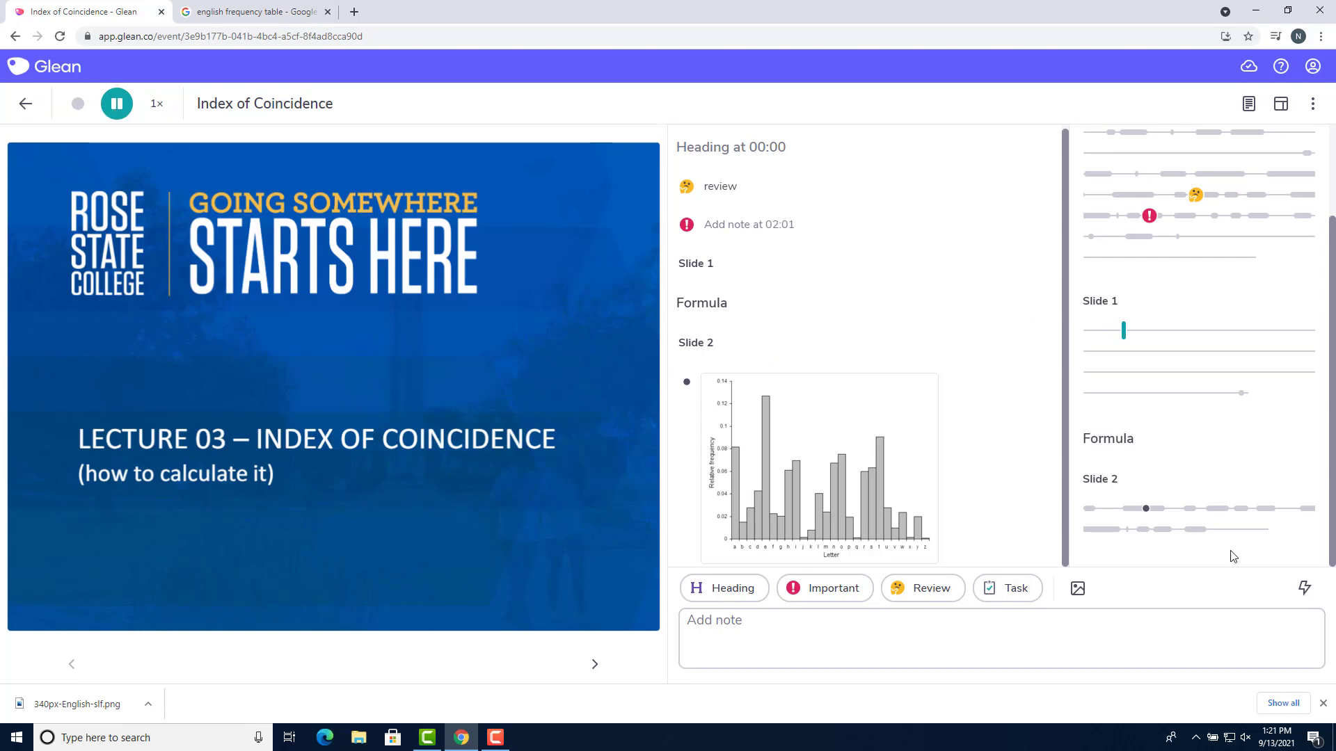
pyautogui.click(1306, 590)
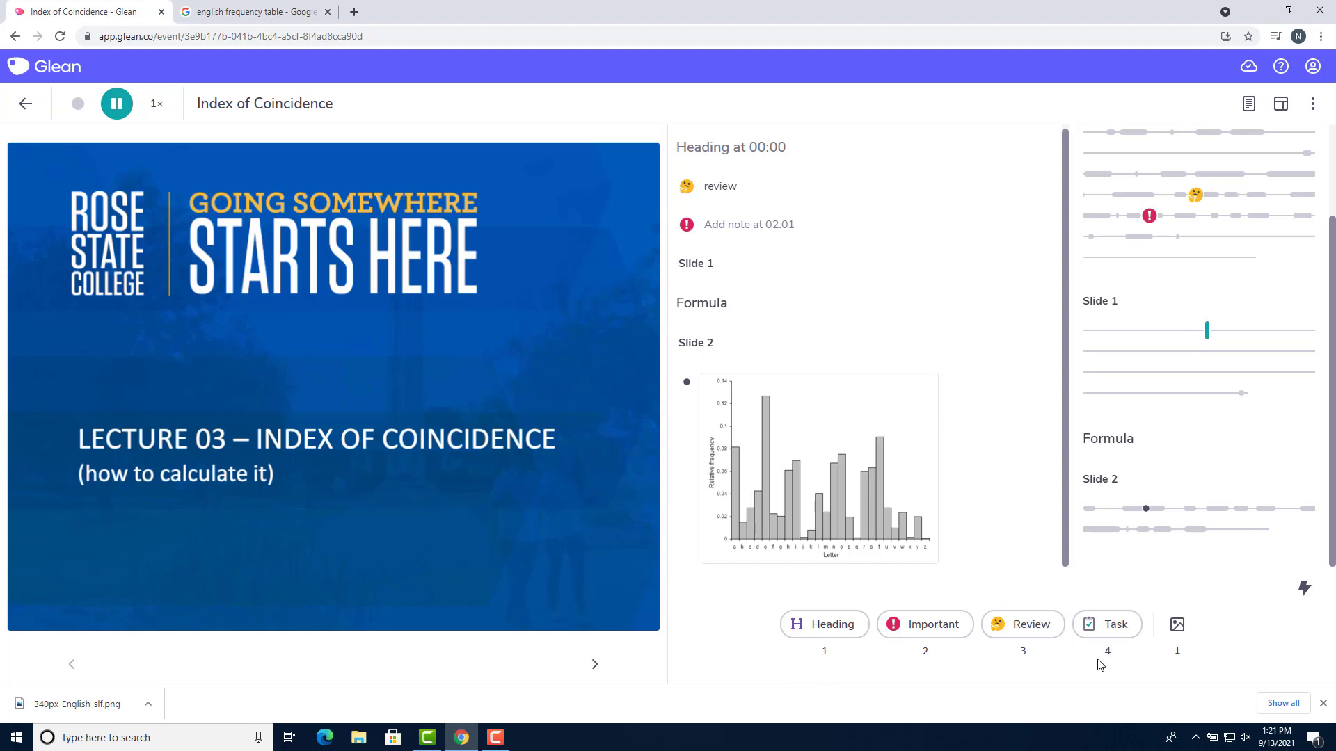
pyautogui.press('1')
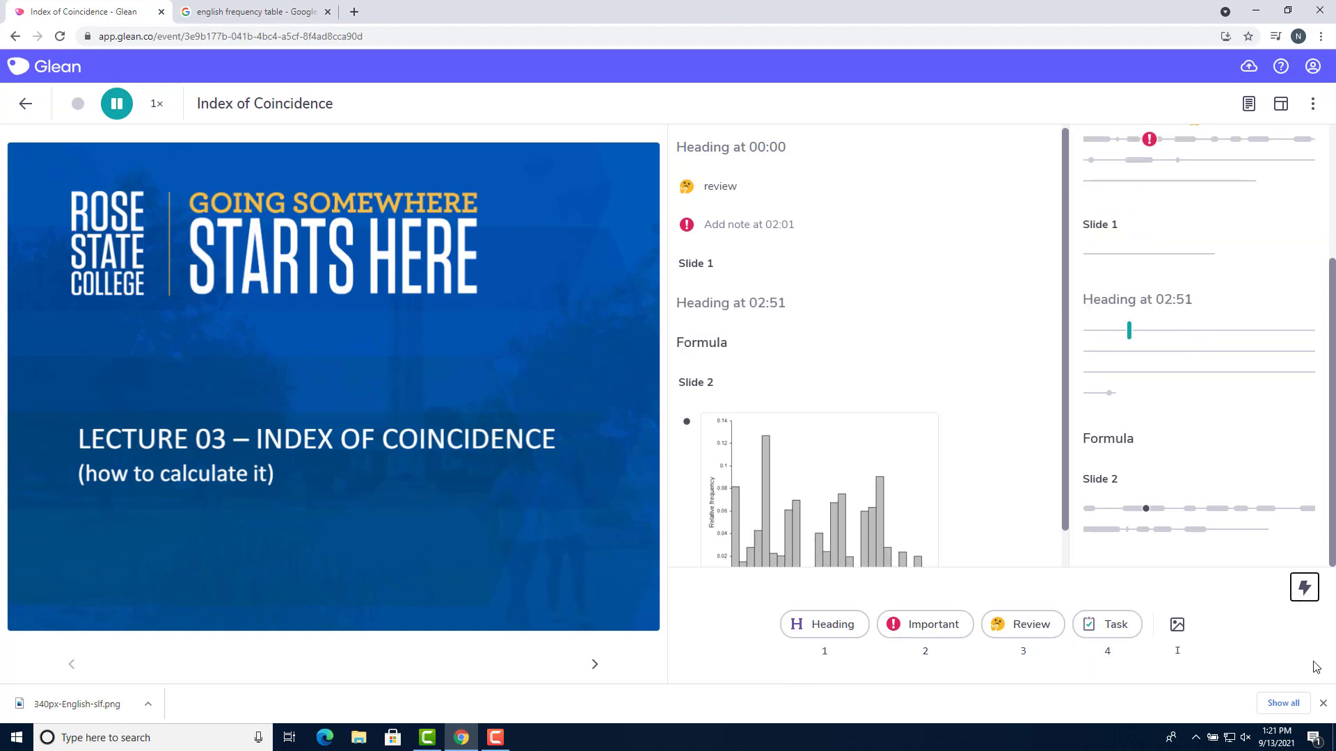
pyautogui.press('2')
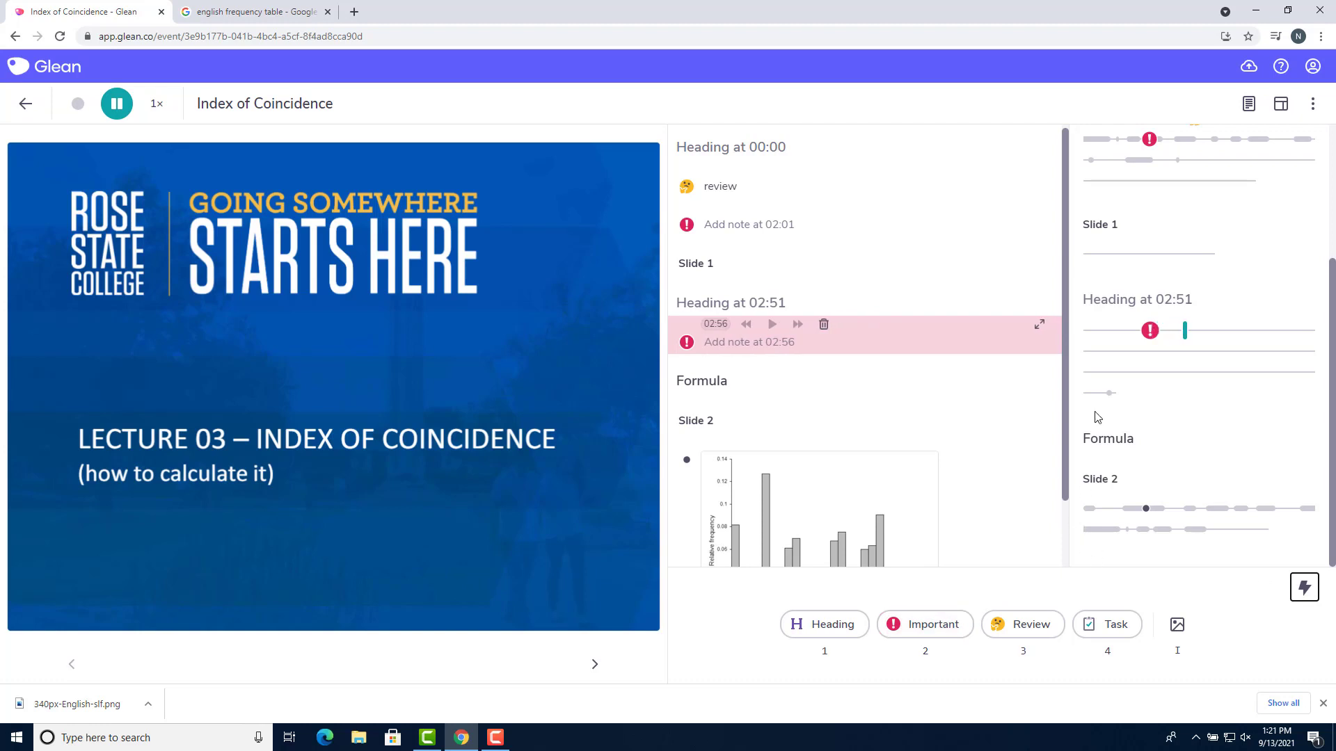
pyautogui.press('3')
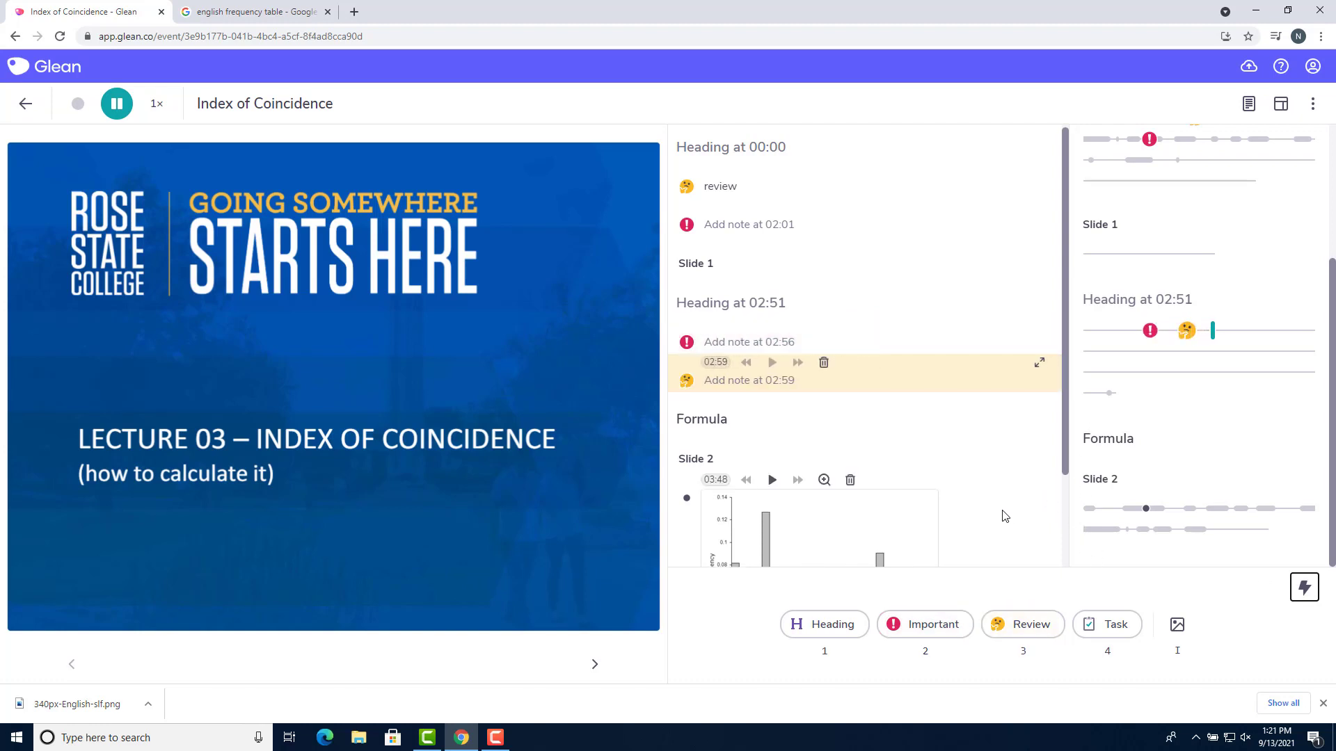
pyautogui.press('4')
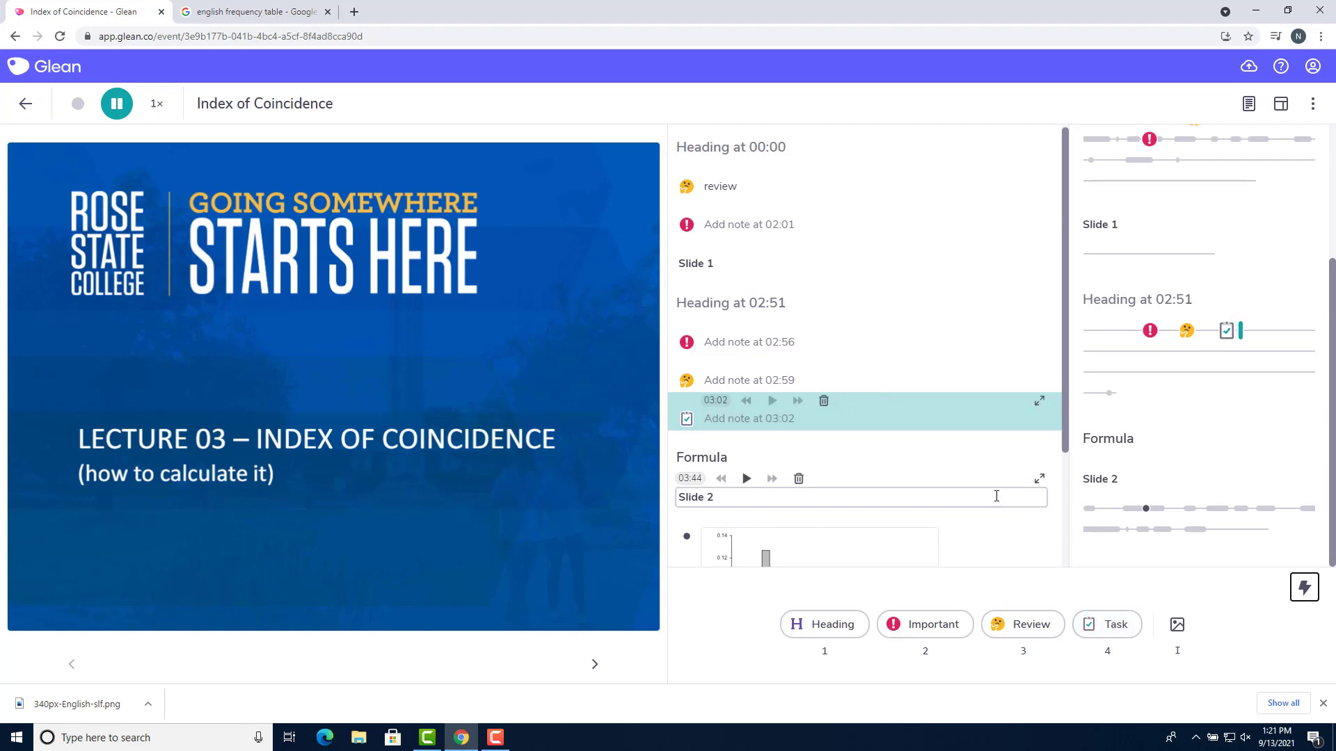
pyautogui.press('1')
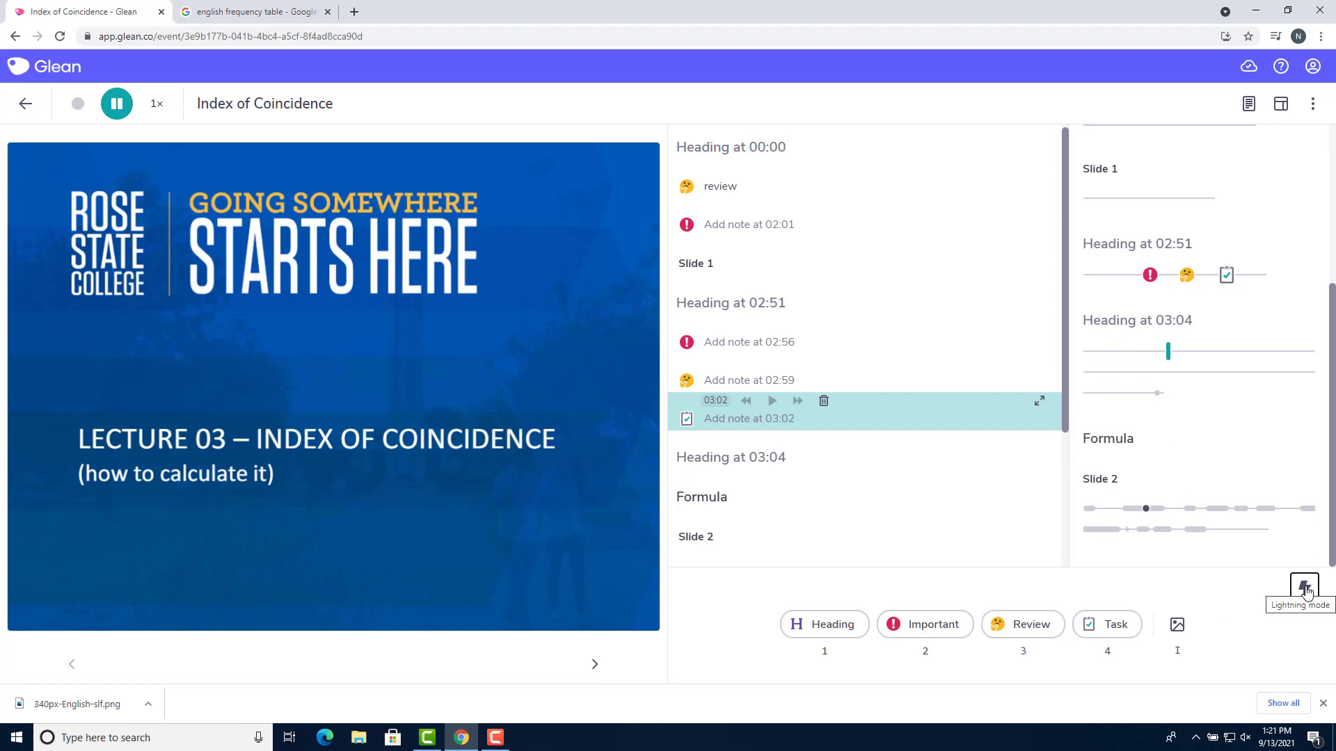
# Turn off Lightning mode and enter 'Note' as the text of the 02:56 important note
pyautogui.click(1305, 589)
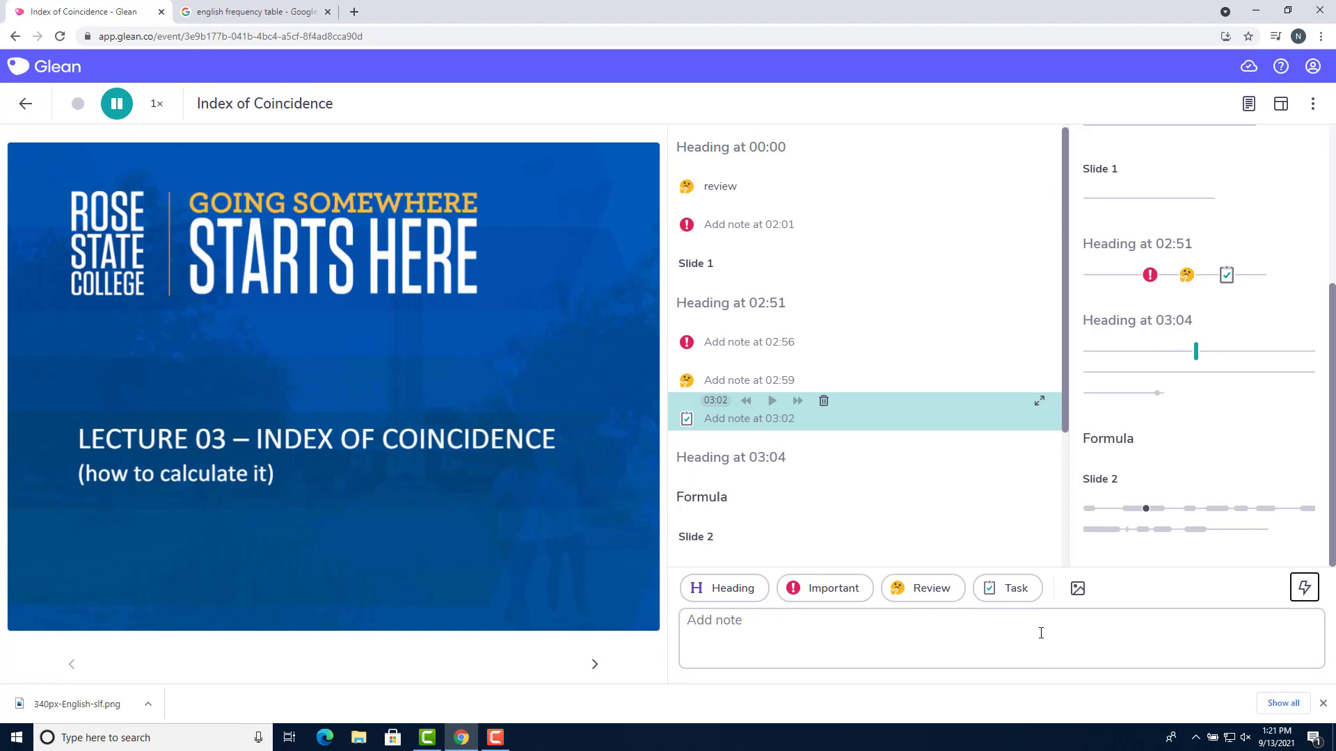
pyautogui.click(756, 344)
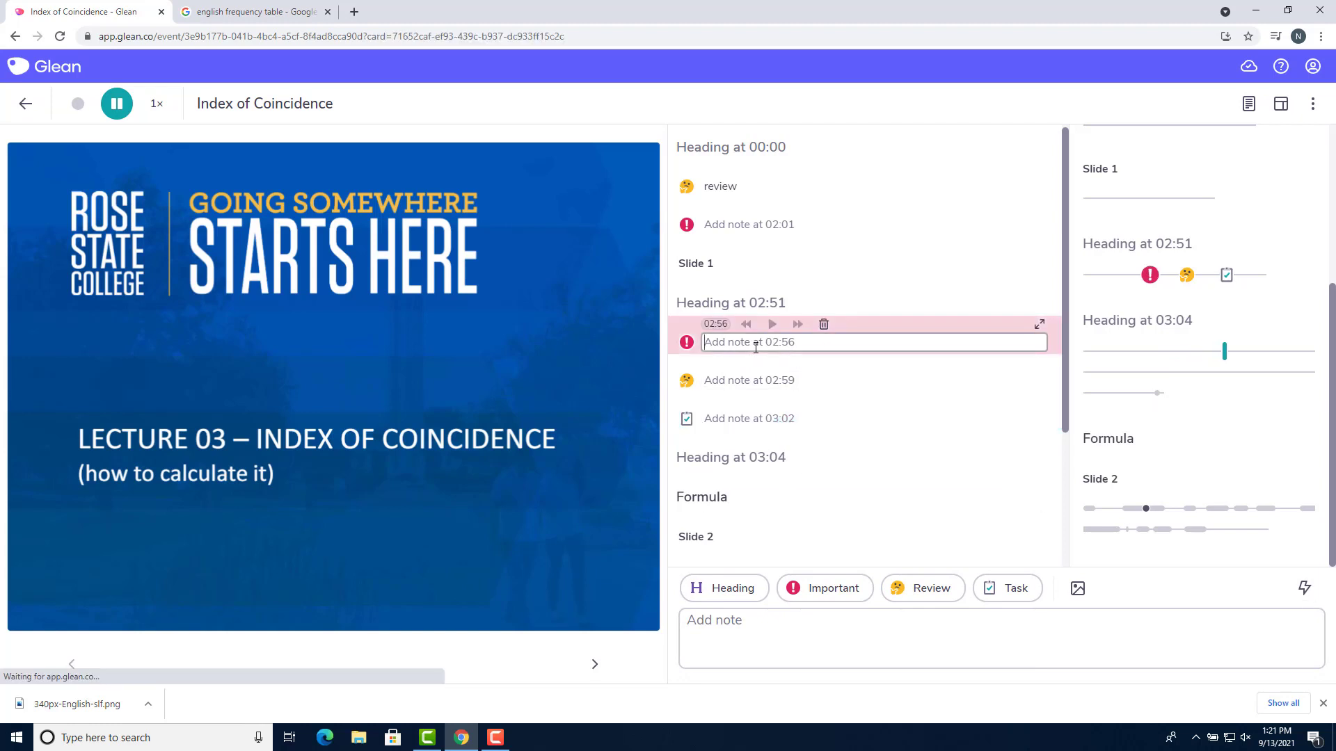
pyautogui.write('Note')
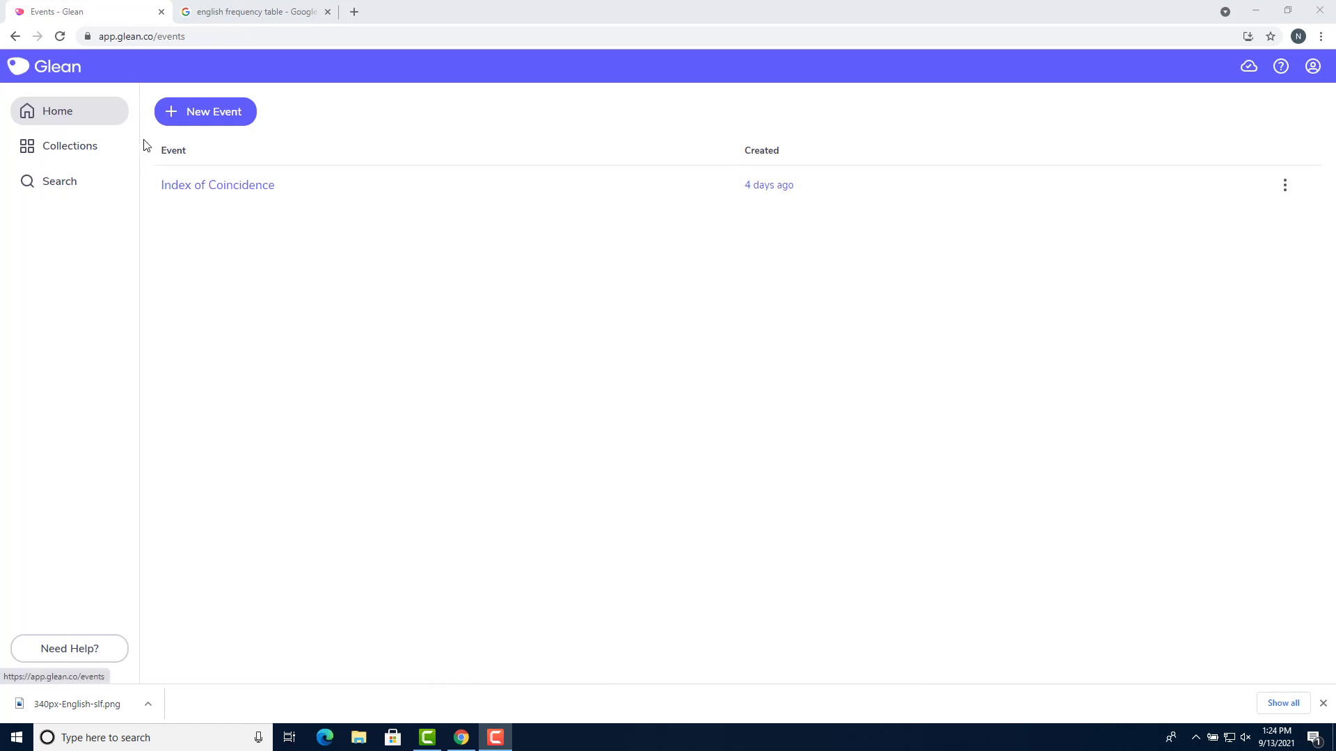
# Create a new collection named 'Cryptography' from the Collections page
pyautogui.click(106, 150)
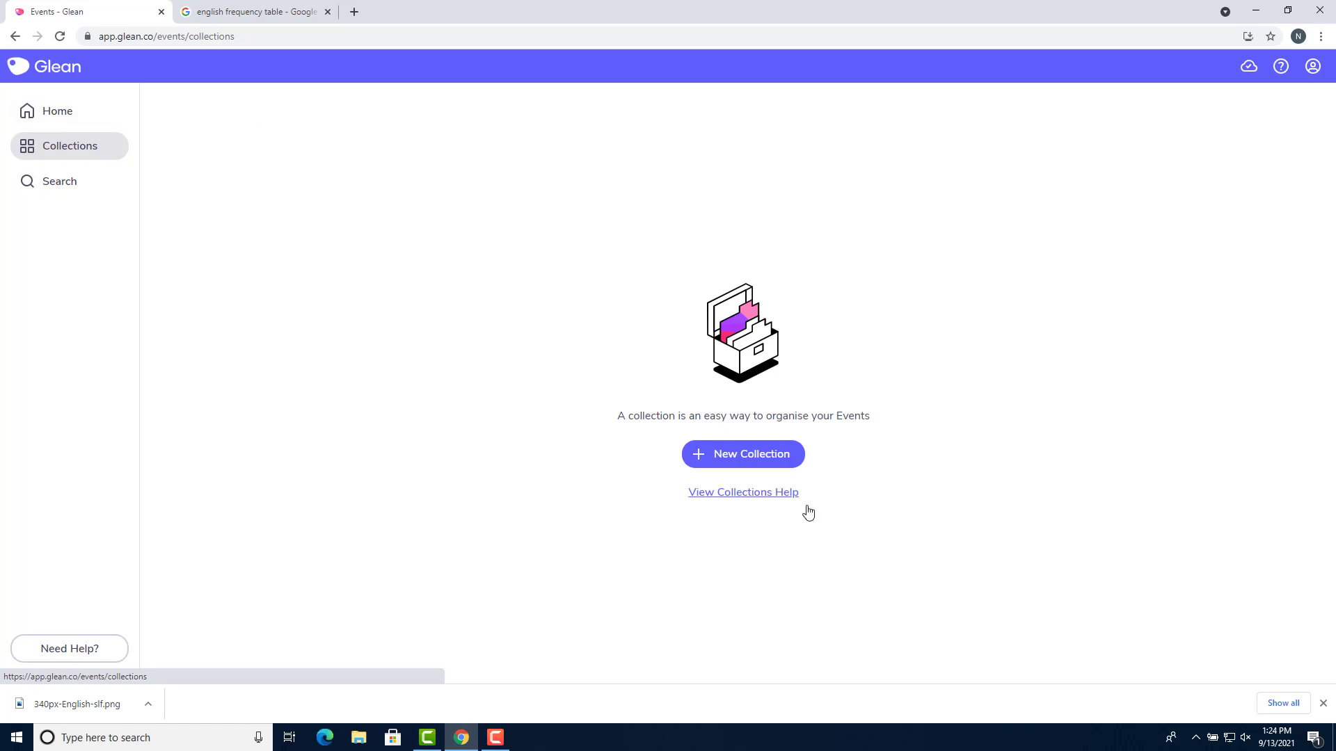
pyautogui.click(797, 472)
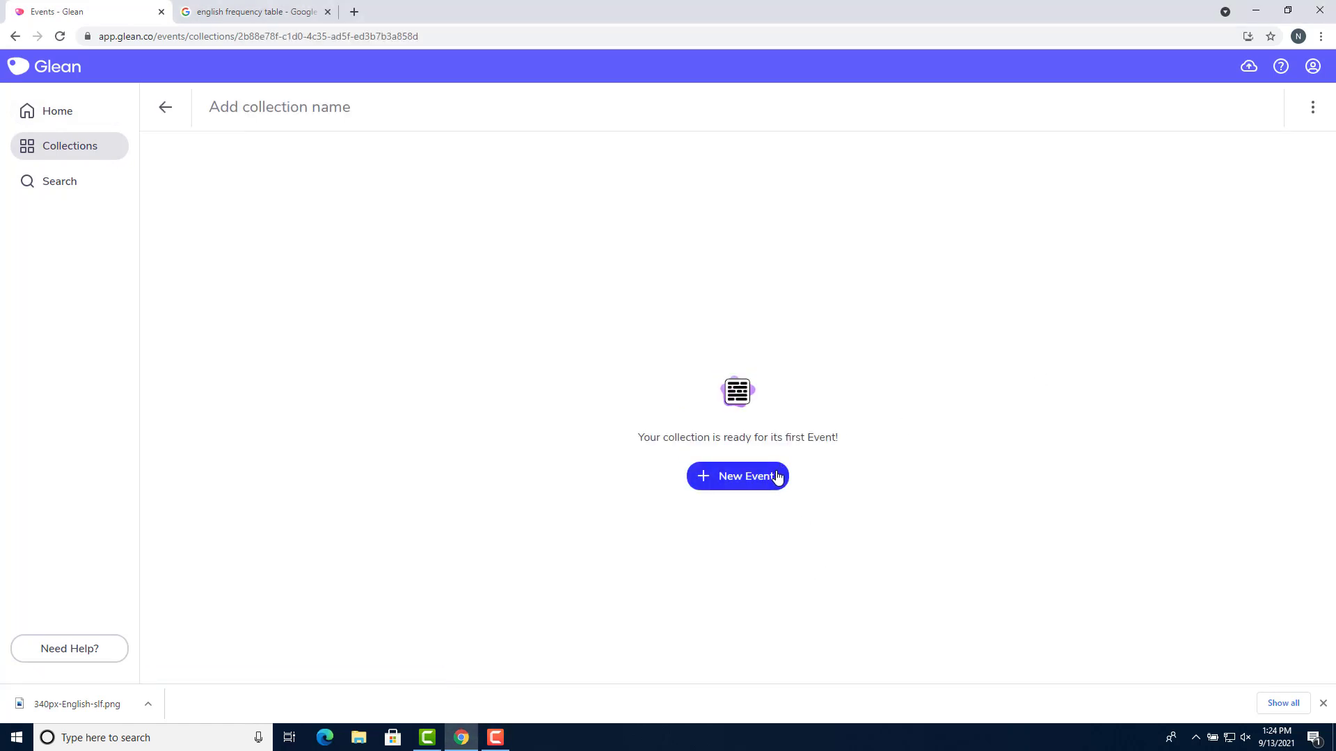
pyautogui.click(351, 119)
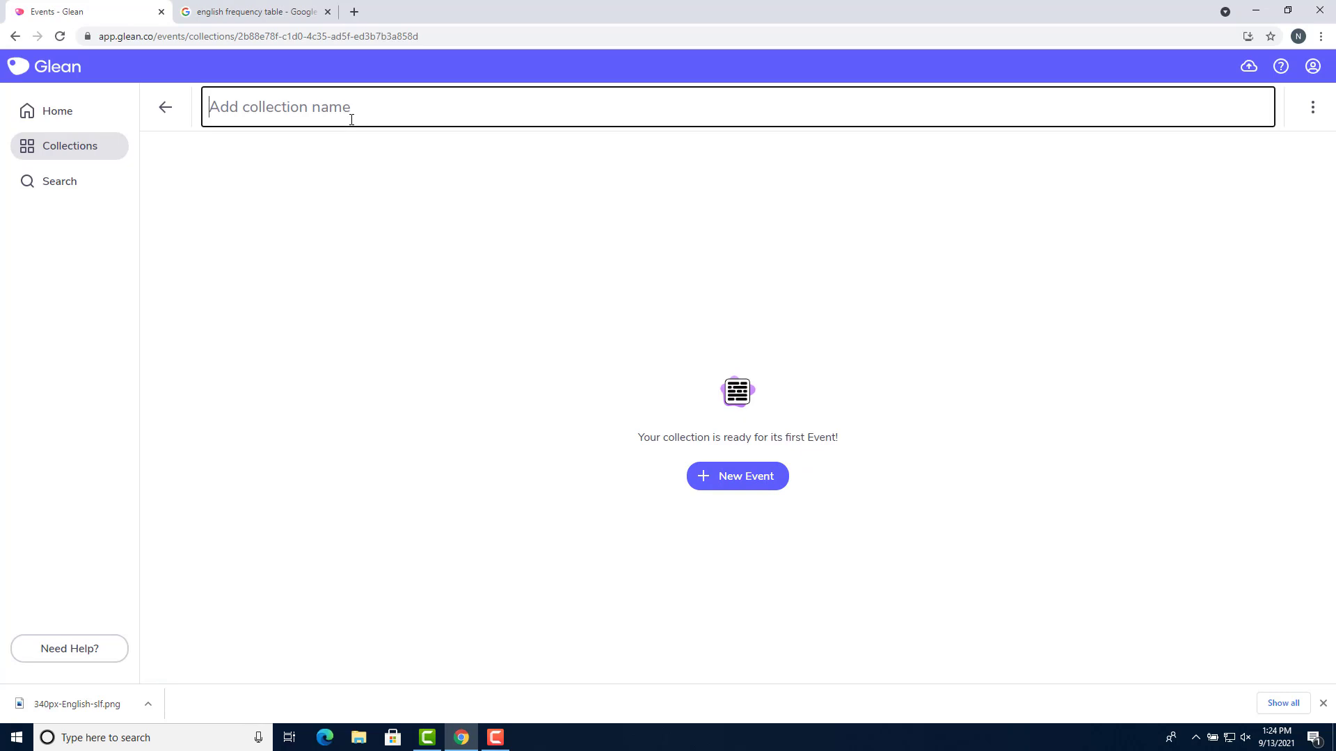
pyautogui.write('Cryptography')
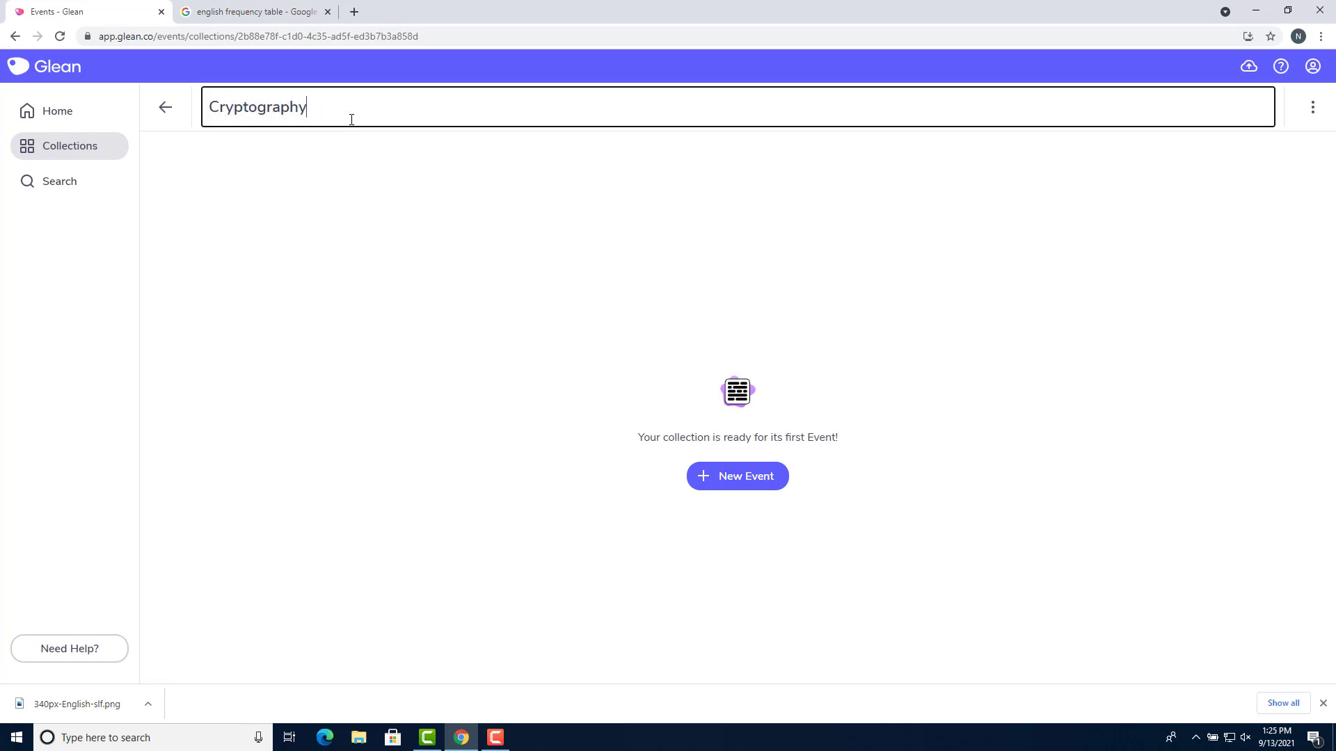
pyautogui.press('Return')
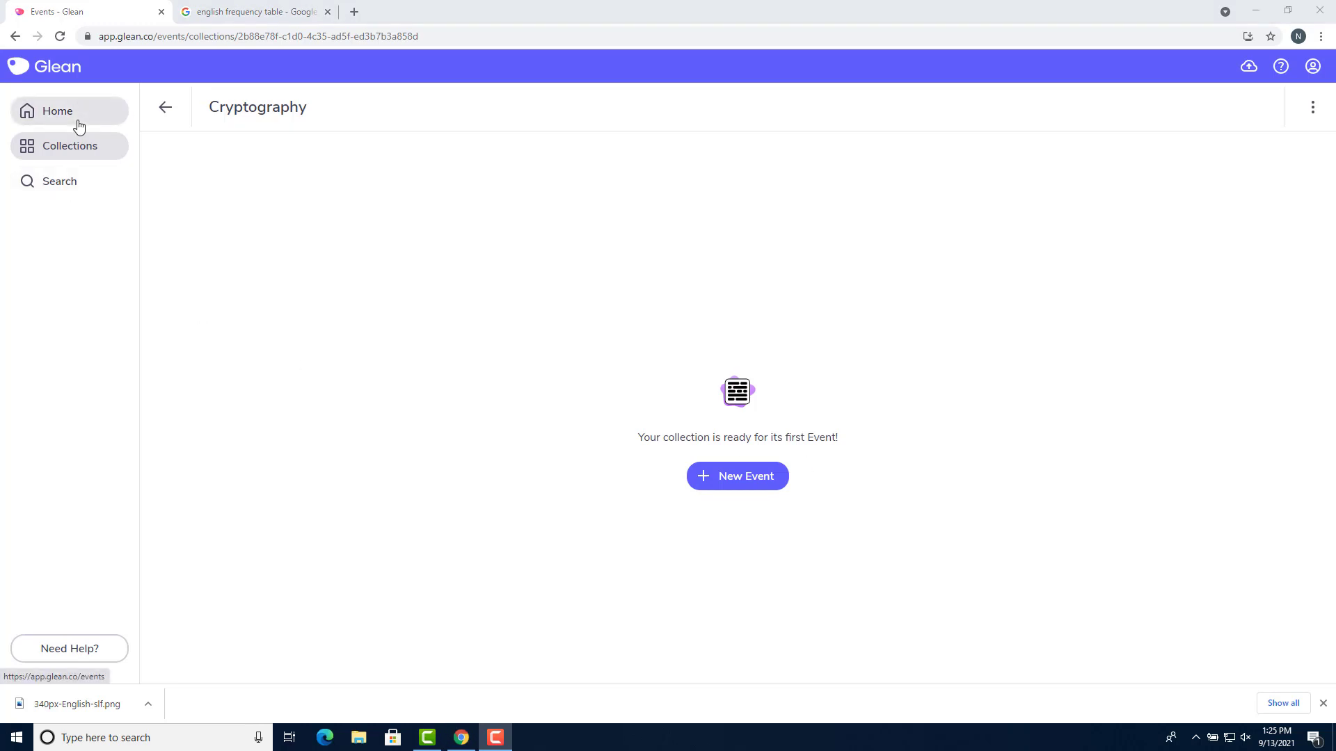
# Move the Index of Coincidence event into Cryptography and open that collection
pyautogui.click(91, 120)
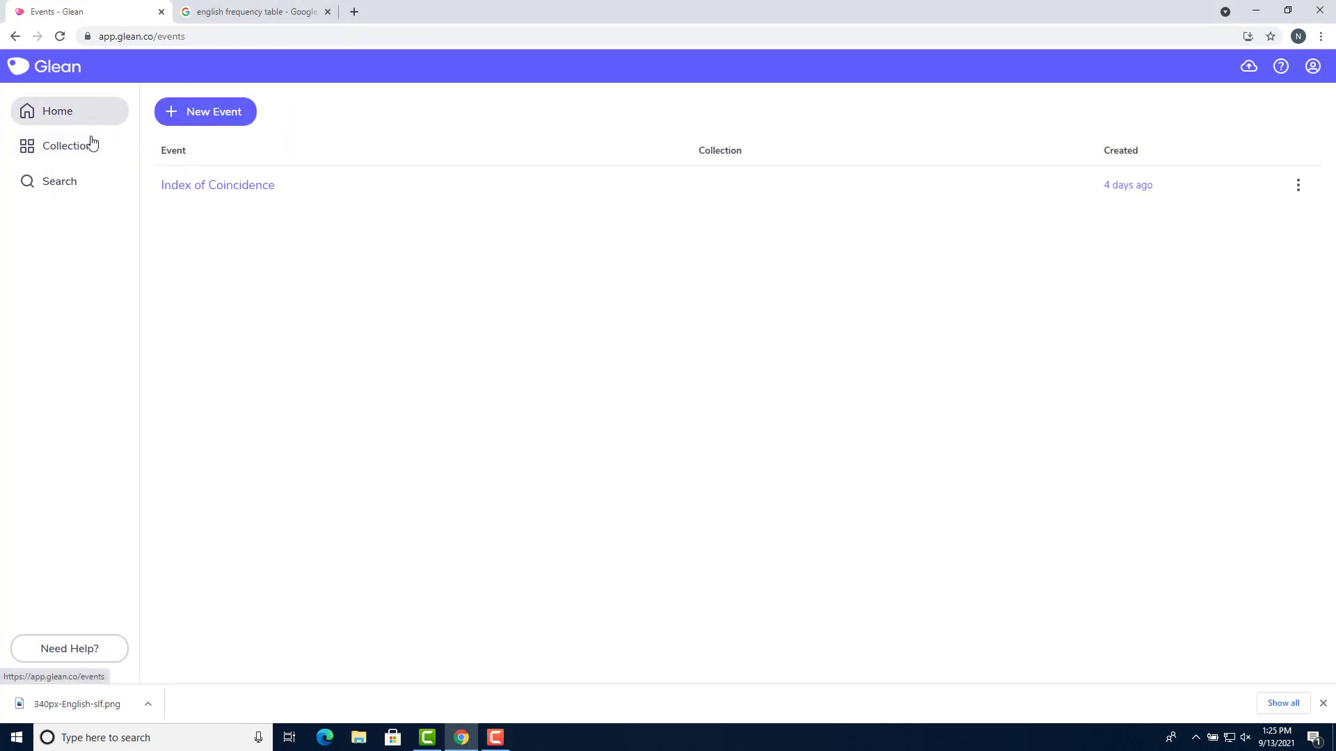
pyautogui.moveTo(707, 197)
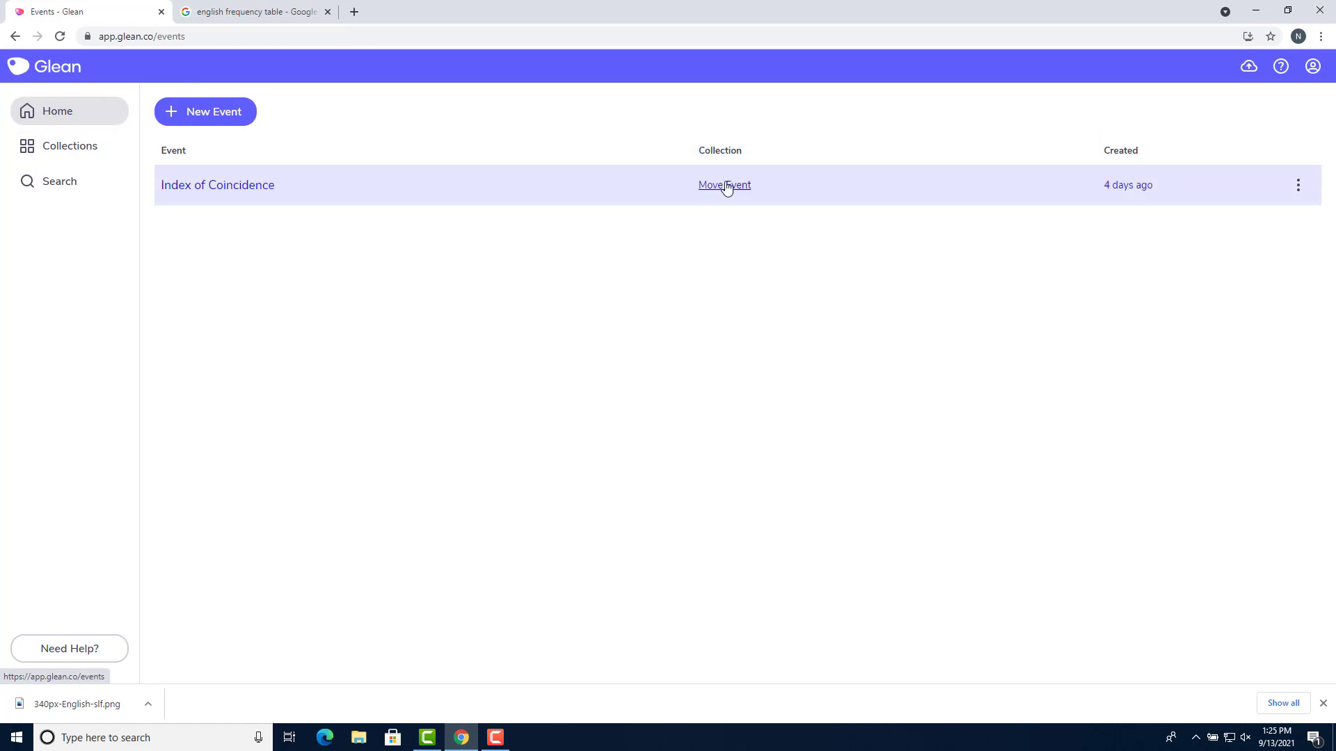
pyautogui.click(727, 192)
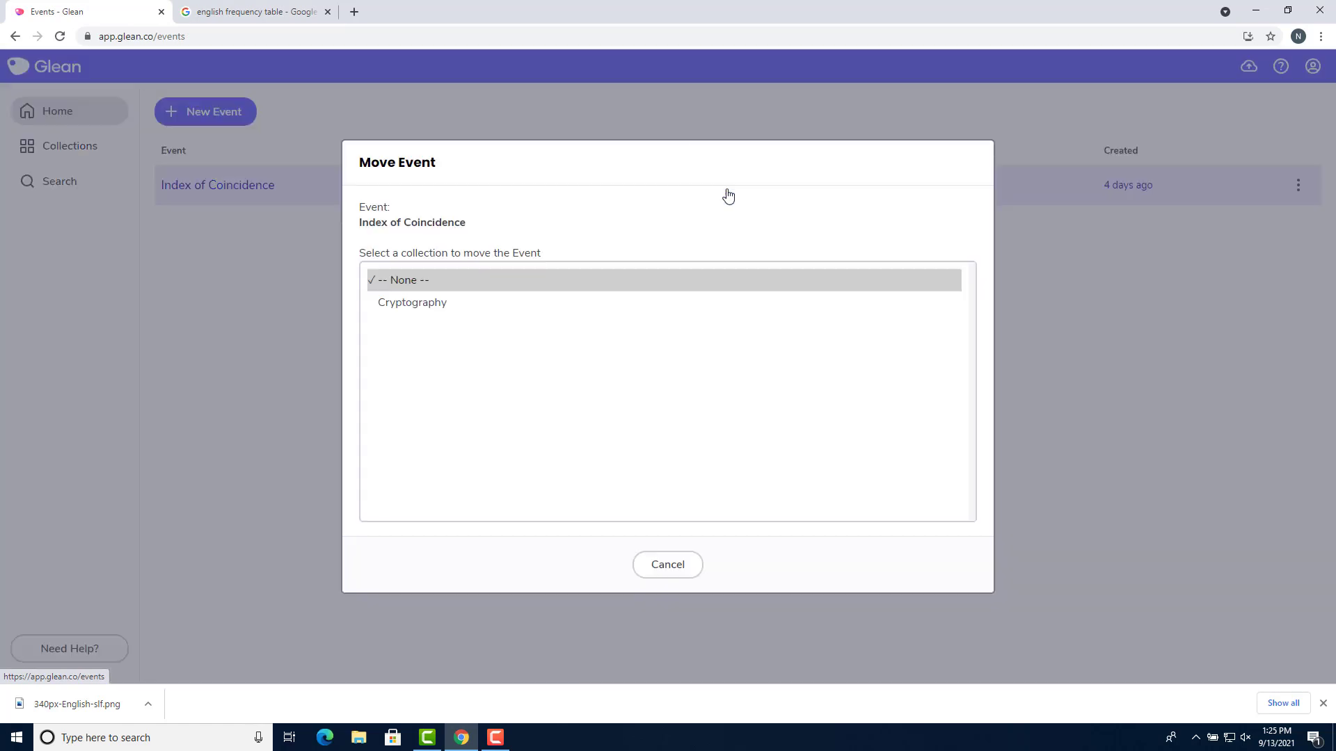
pyautogui.click(674, 304)
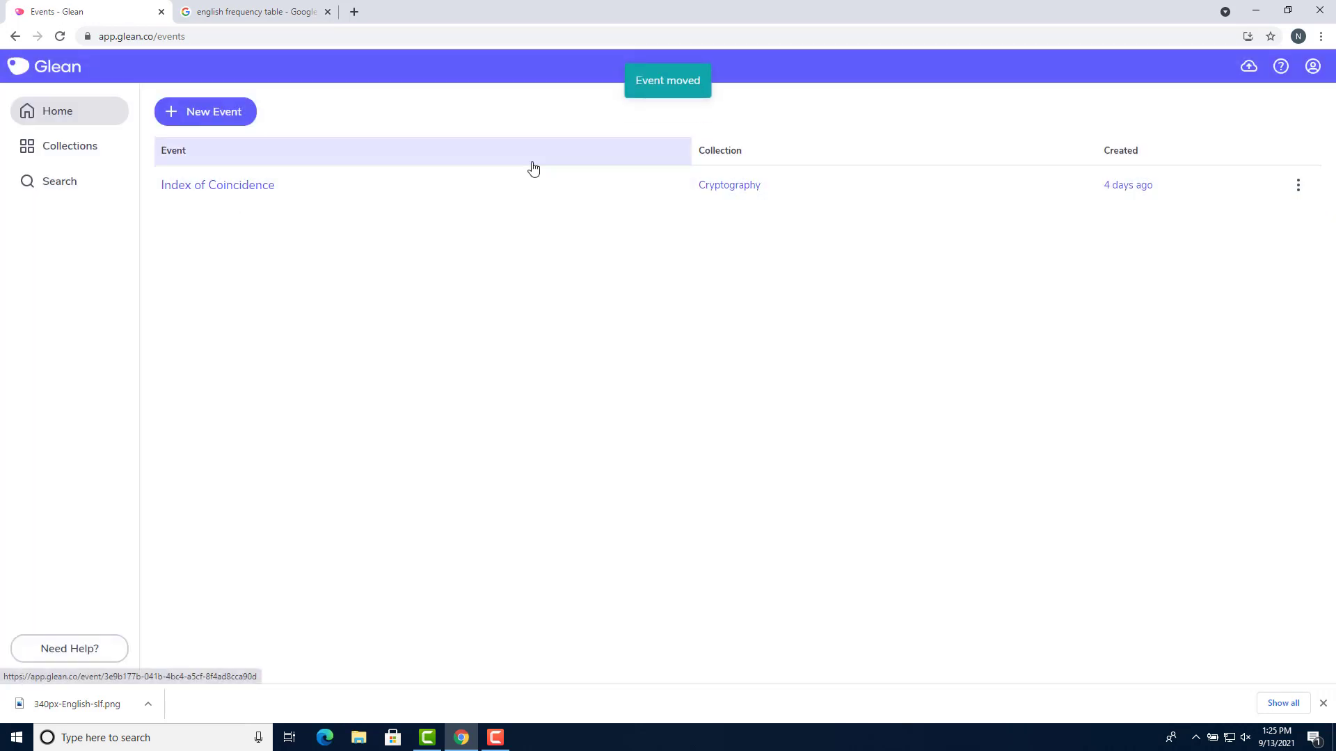
pyautogui.click(109, 150)
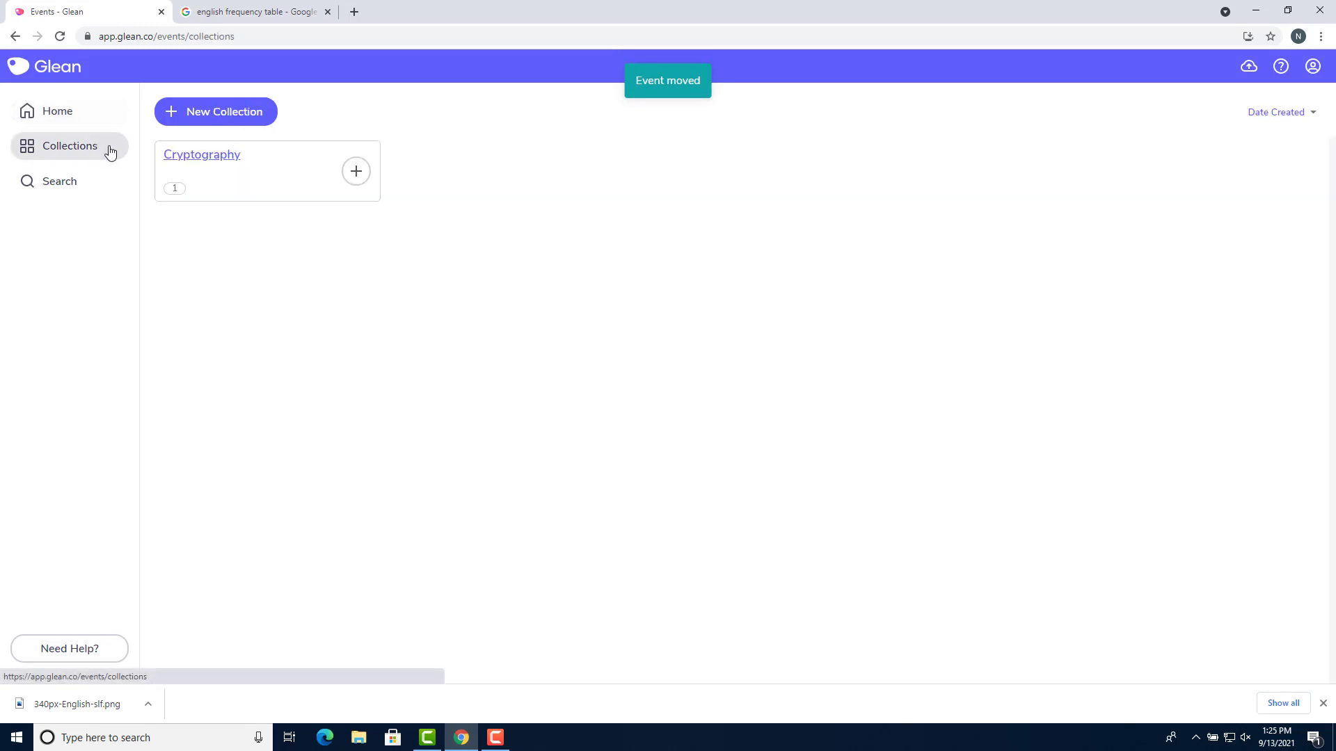
pyautogui.click(230, 158)
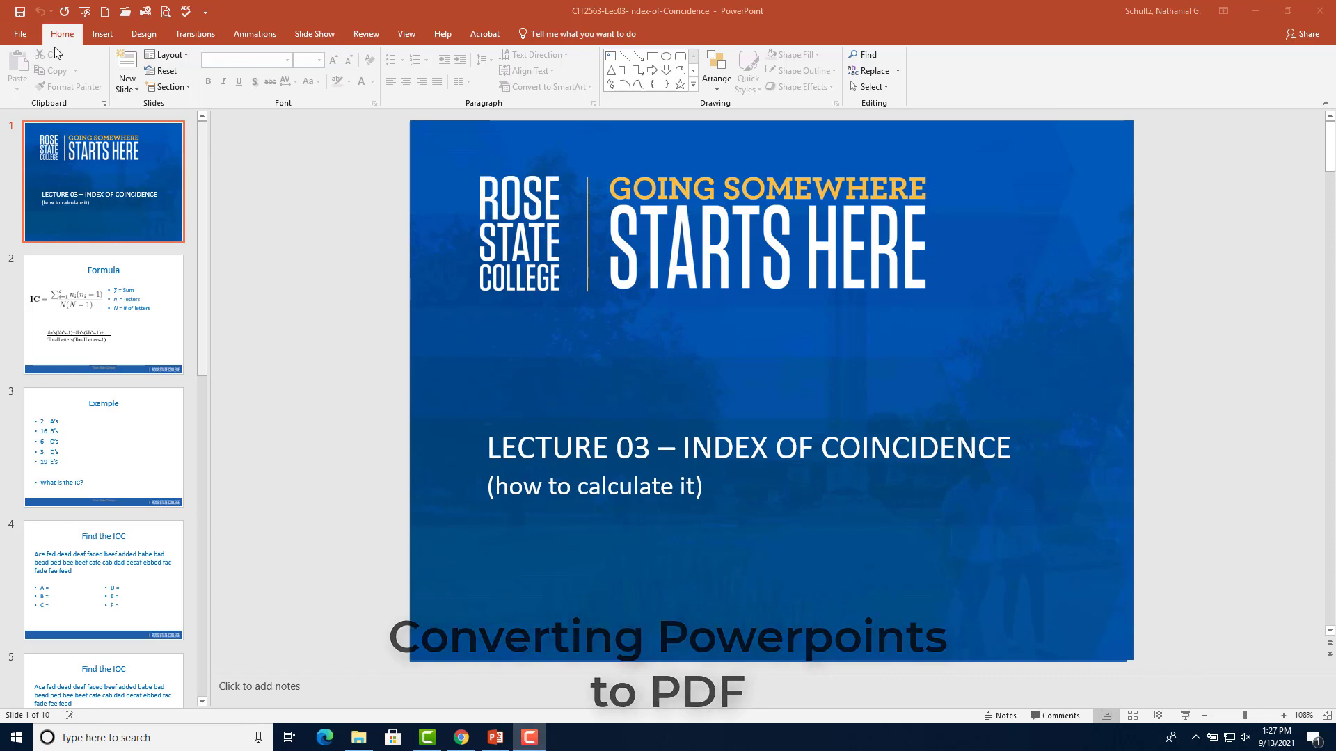
# Export the slides as PDF 'CIT2563-Lec03-Index-of-Coincidence' to Downloads, keeping the default name and type
pyautogui.click(21, 35)
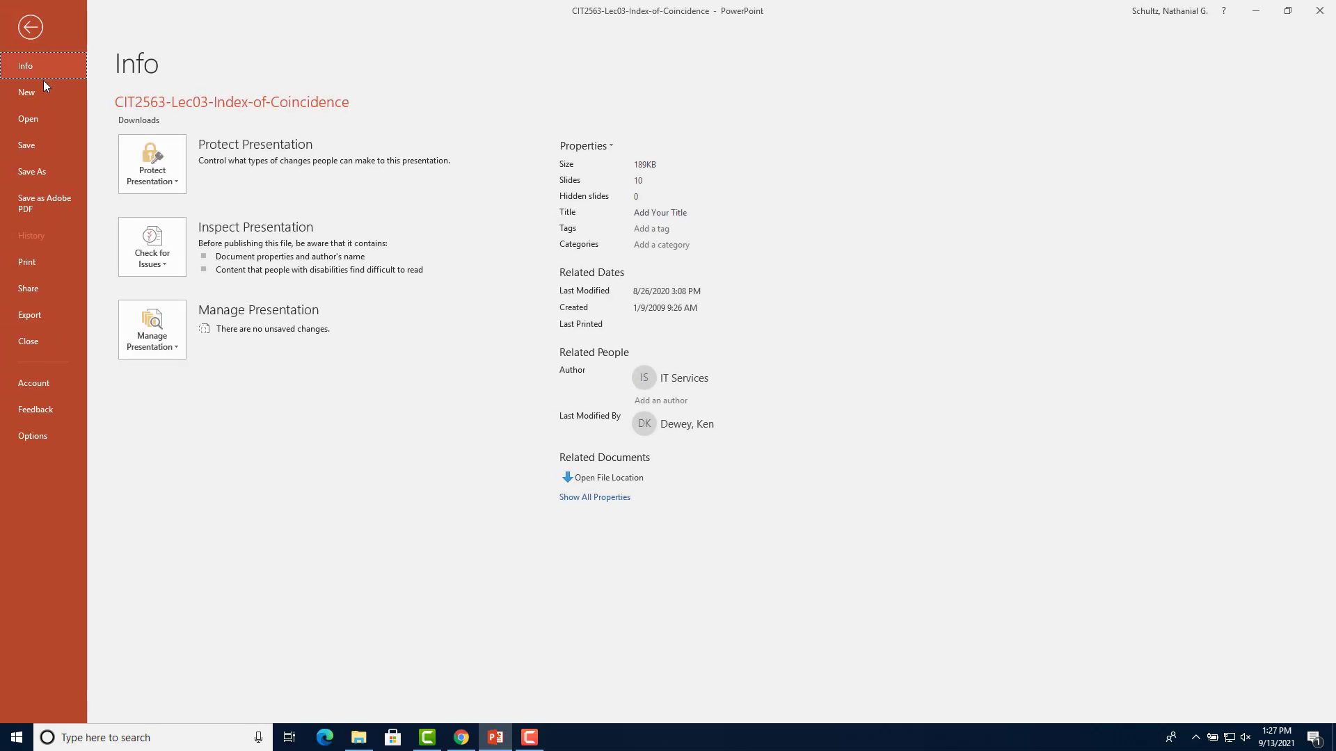
pyautogui.click(49, 323)
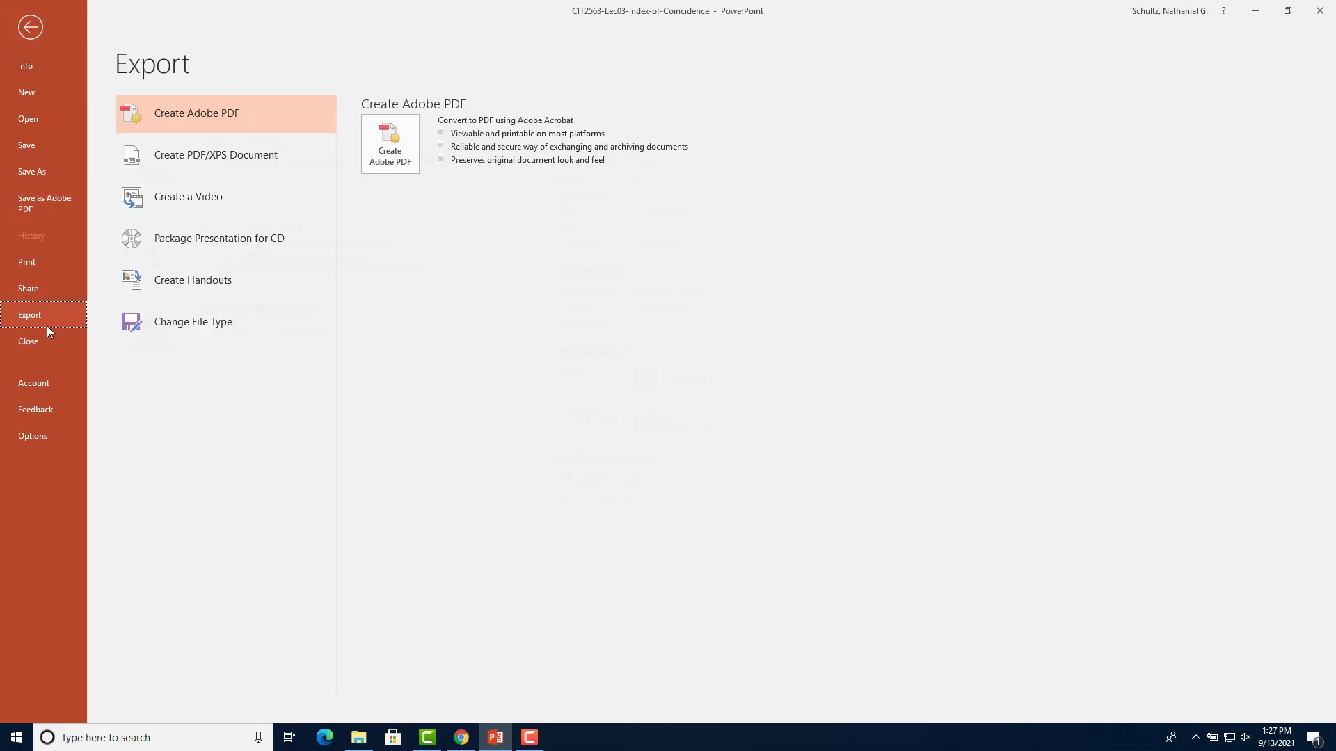
pyautogui.click(168, 158)
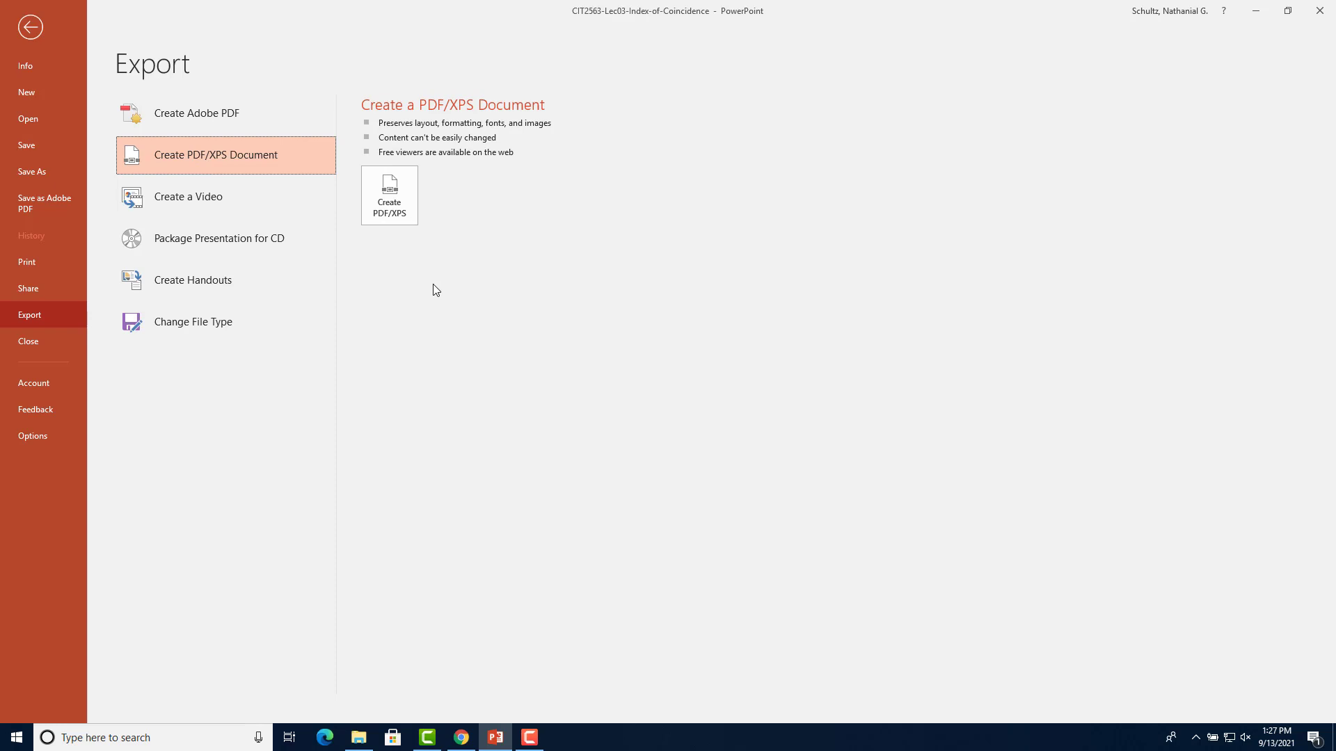
pyautogui.click(387, 196)
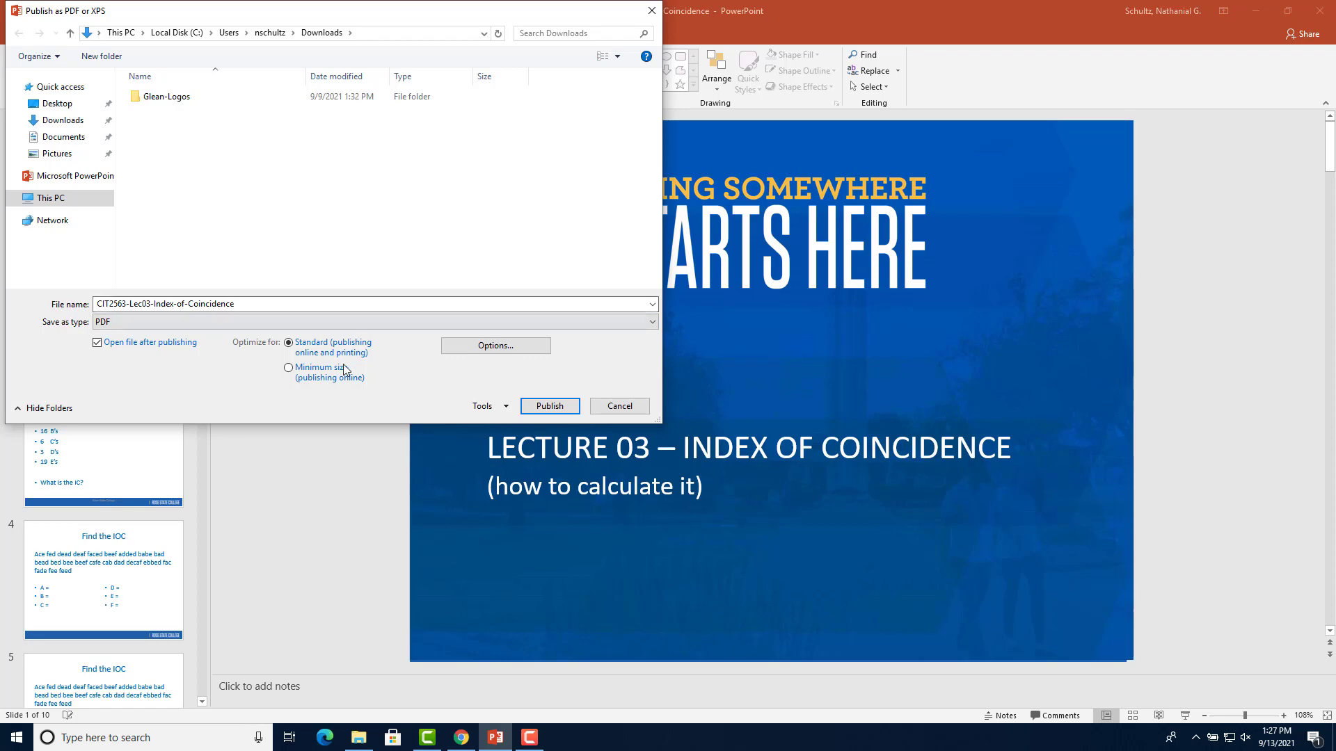
pyautogui.click(546, 407)
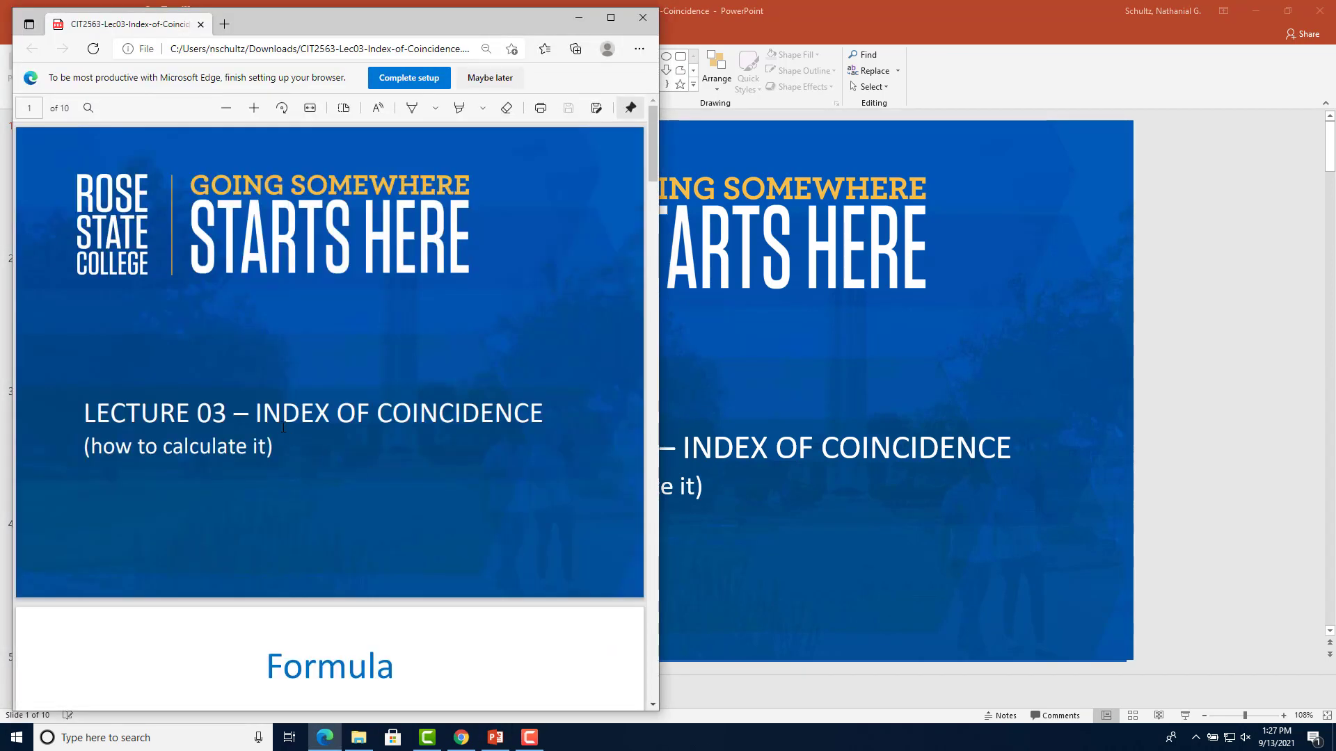
# Open the Downloads folder in File Explorer to find the new PDF
pyautogui.click(358, 738)
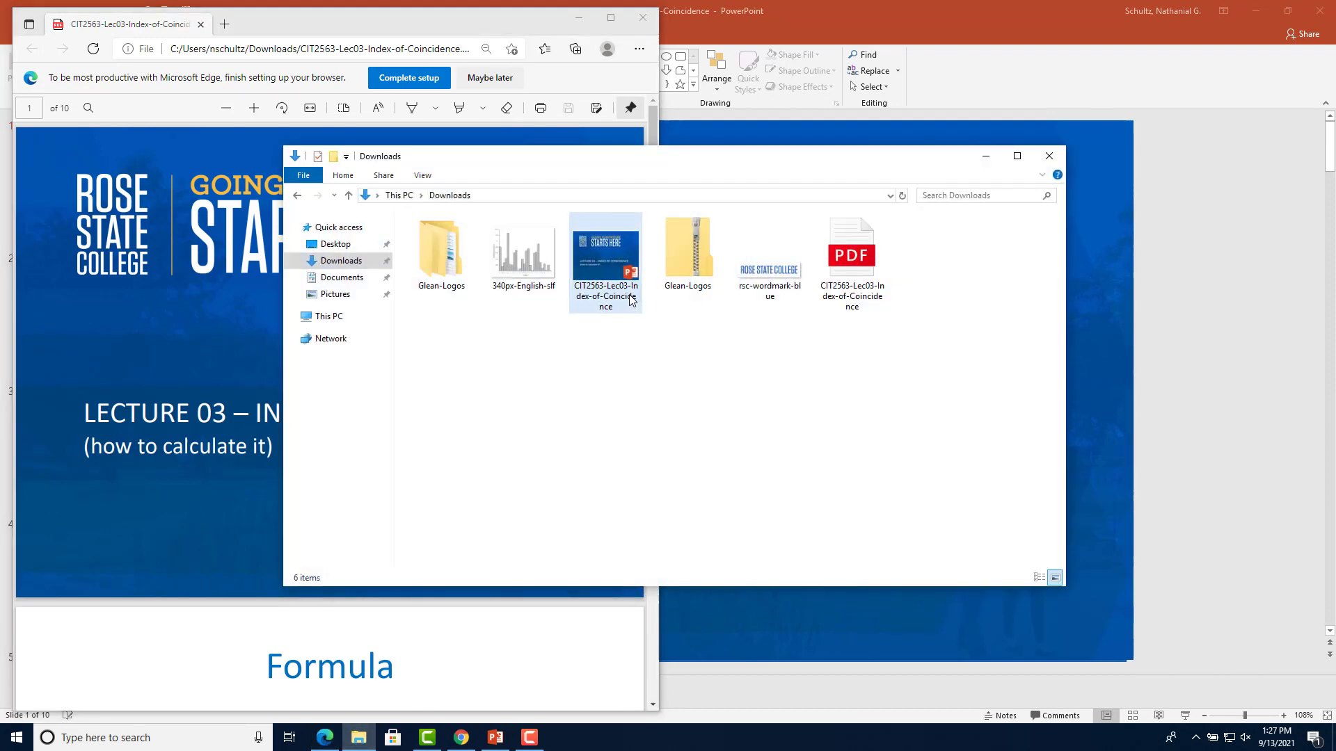